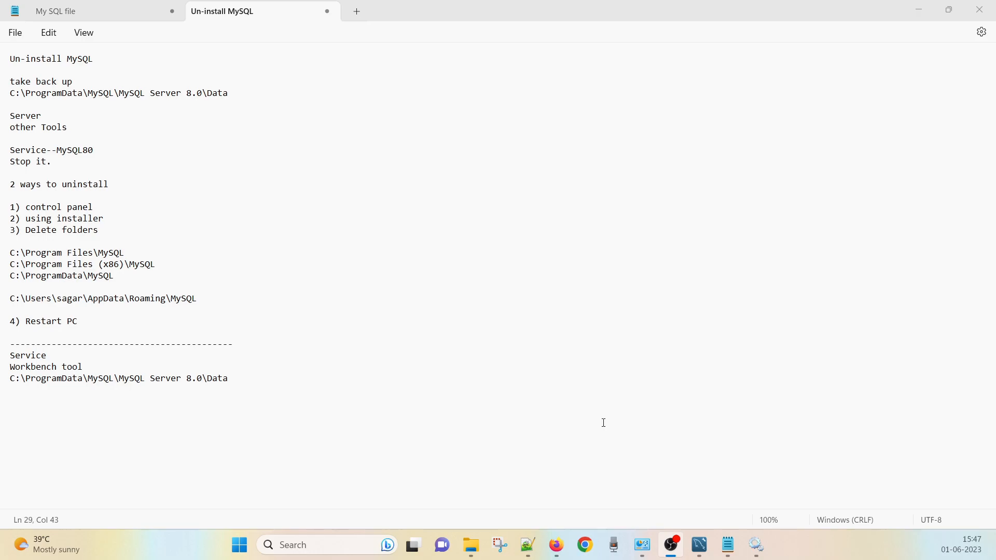
- Switch to Services and check the status of the MySQL80 service in the services list
{"action": "left_click", "coordinate": [766, 547]}
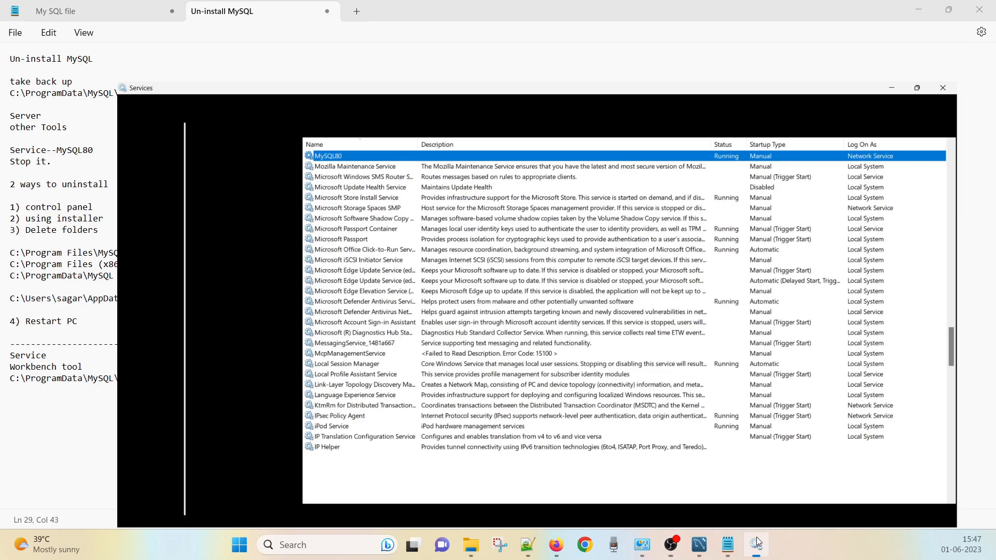
{"action": "scroll", "coordinate": [285, 182], "scroll_direction": "up", "scroll_amount": 6}
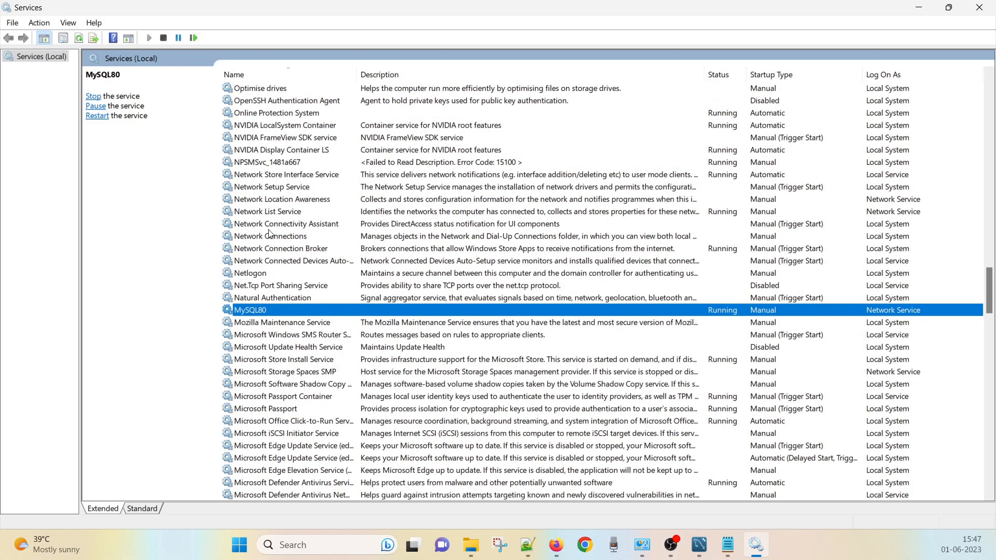
{"action": "left_click", "coordinate": [270, 197]}
{"action": "key", "text": "m"}
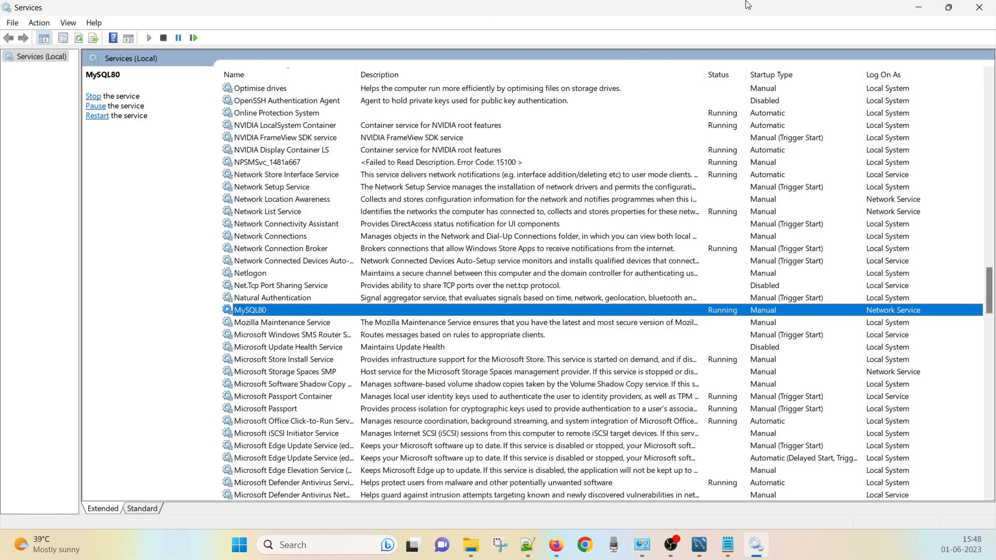
{"action": "left_click", "coordinate": [913, 11]}
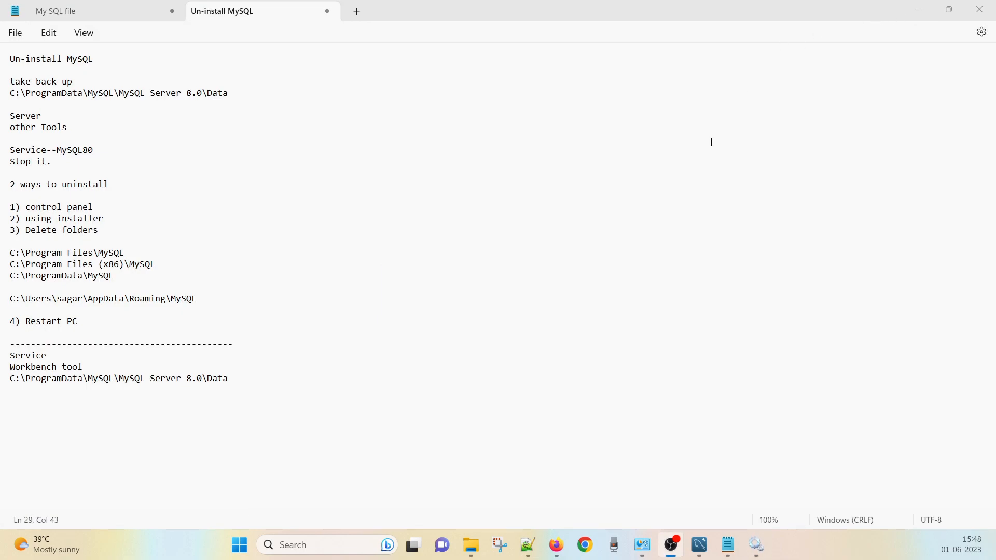
- Highlight the Service and Workbench tool lines in the notes, and view the Local instance MySQL80 connection in MySQL Workbench
{"action": "double_click", "coordinate": [45, 357]}
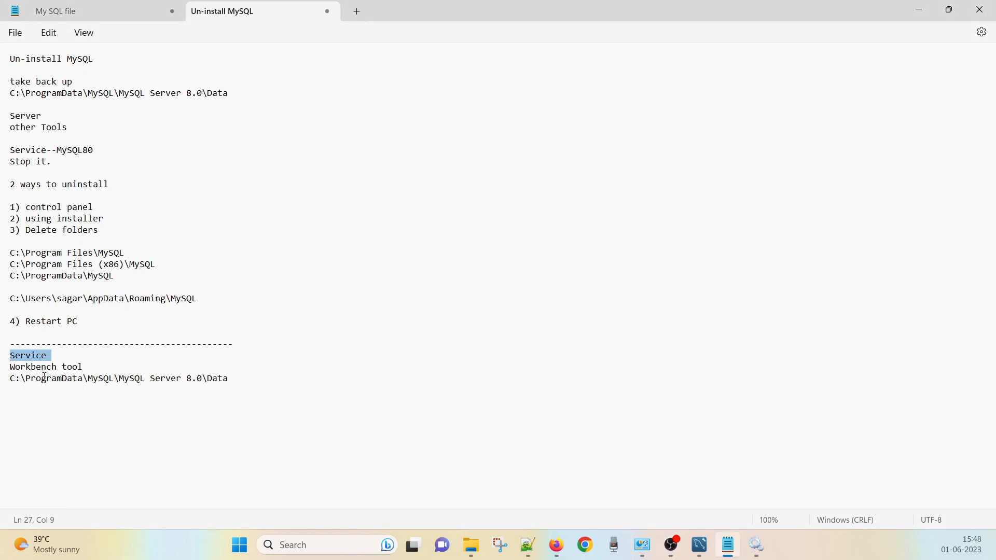
{"action": "left_click_drag", "start_coordinate": [93, 368], "coordinate": [8, 368]}
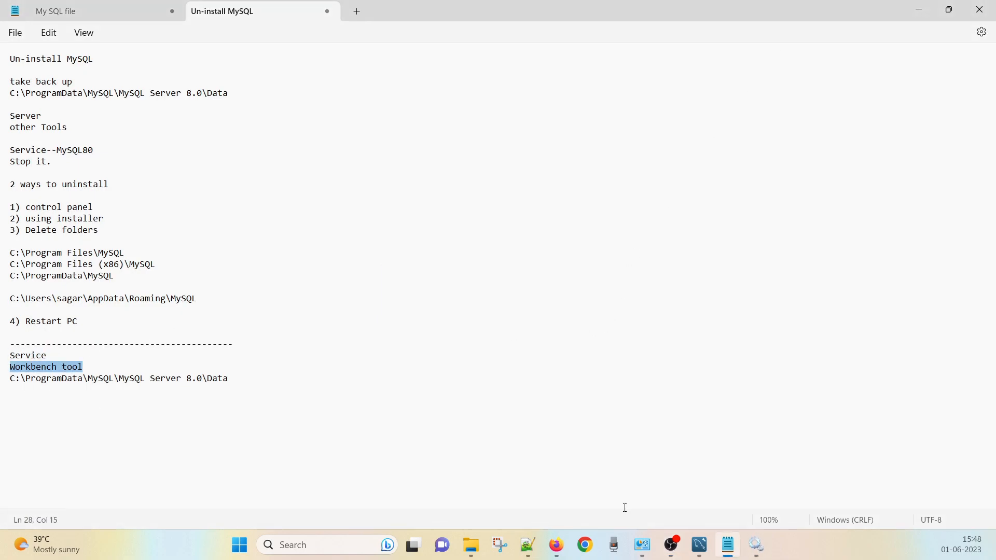
{"action": "left_click", "coordinate": [699, 545]}
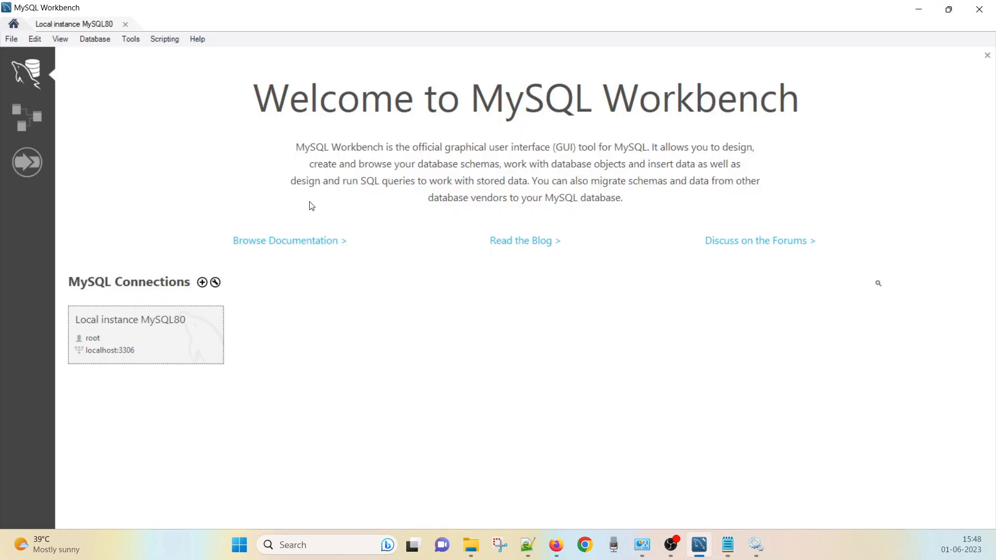
{"action": "left_click", "coordinate": [86, 26]}
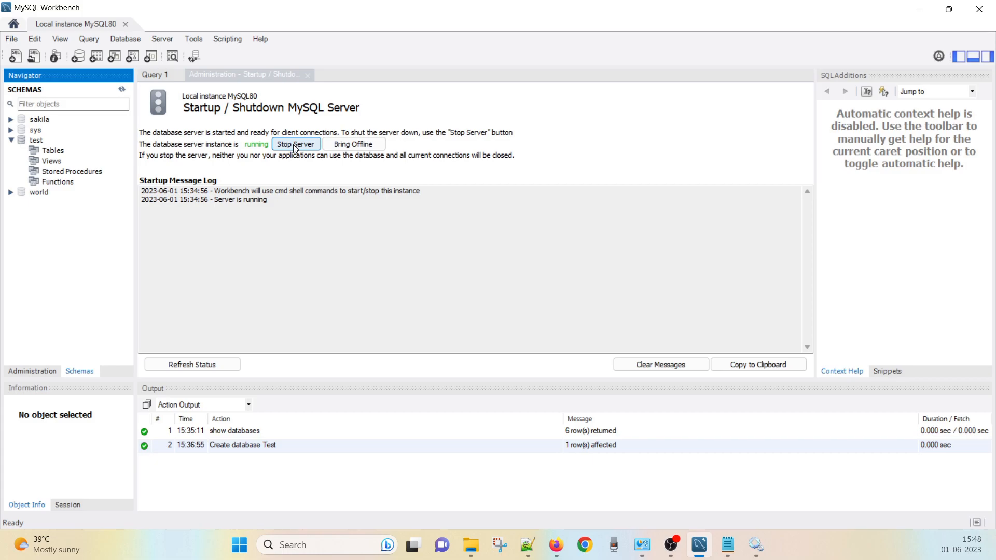
- Highlight the final Data folder path in the Notepad notes, and examine the test and sakila schemas in MySQL Workbench
{"action": "left_click", "coordinate": [729, 545]}
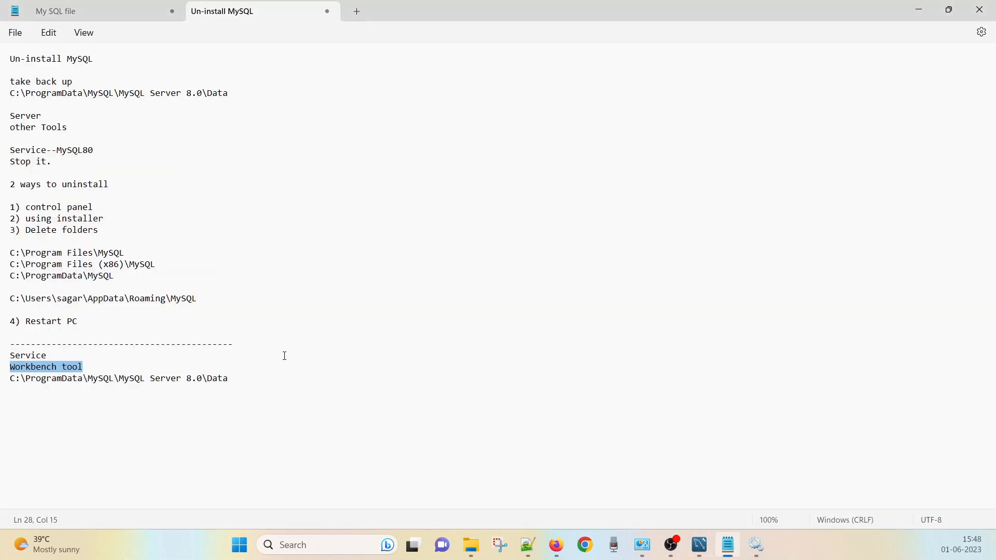
{"action": "left_click_drag", "start_coordinate": [229, 379], "coordinate": [2, 384]}
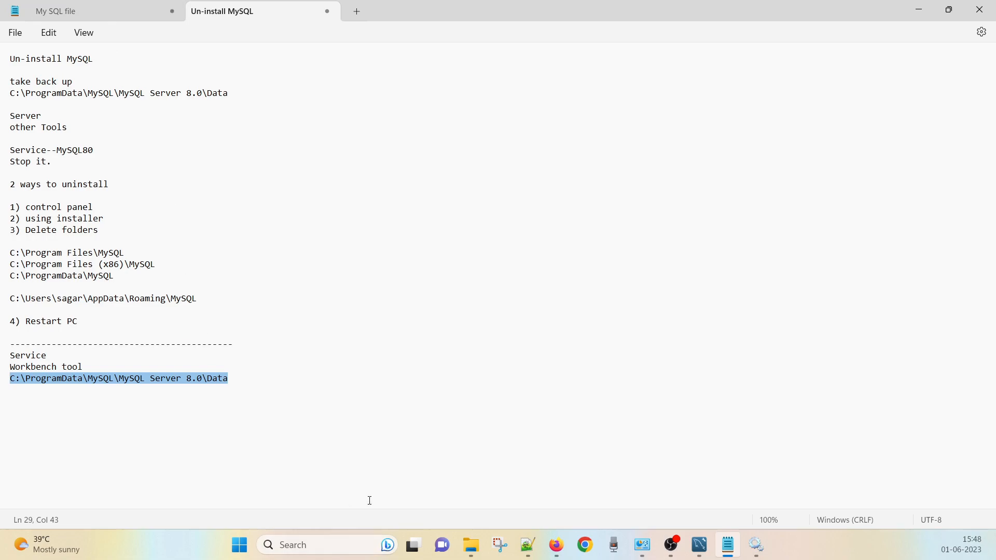
{"action": "mouse_move", "coordinate": [700, 545]}
{"action": "left_click", "coordinate": [699, 545]}
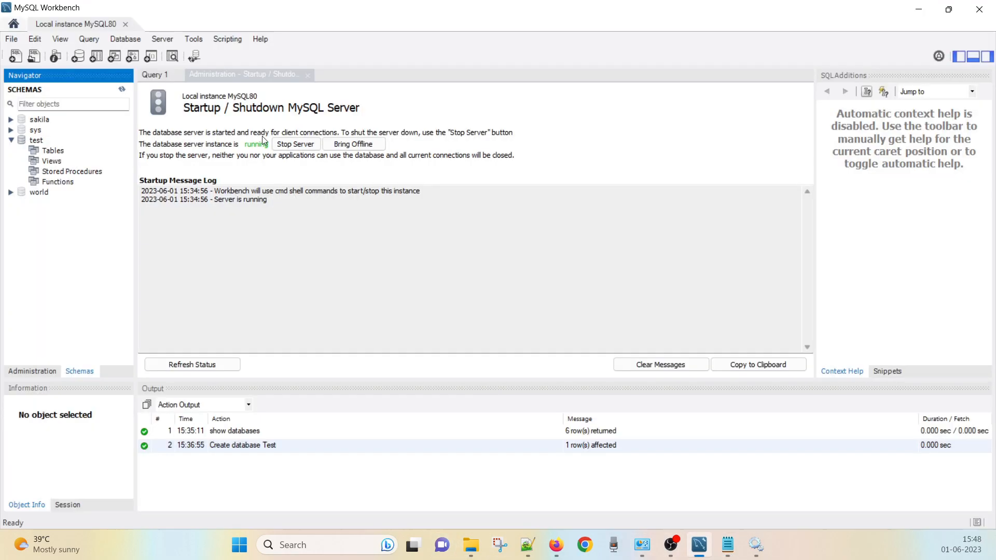
{"action": "left_click", "coordinate": [226, 71]}
{"action": "left_click", "coordinate": [40, 143]}
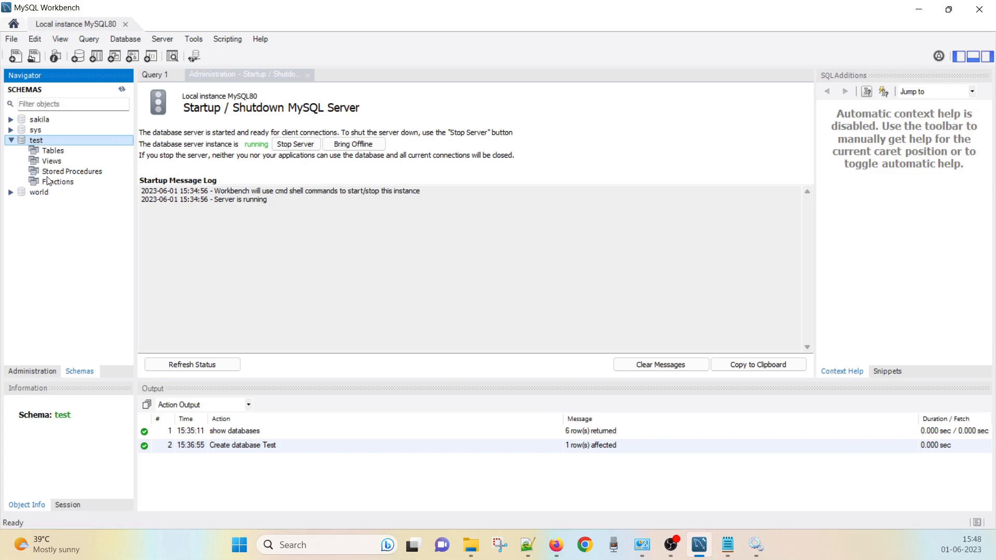
{"action": "left_click", "coordinate": [11, 141]}
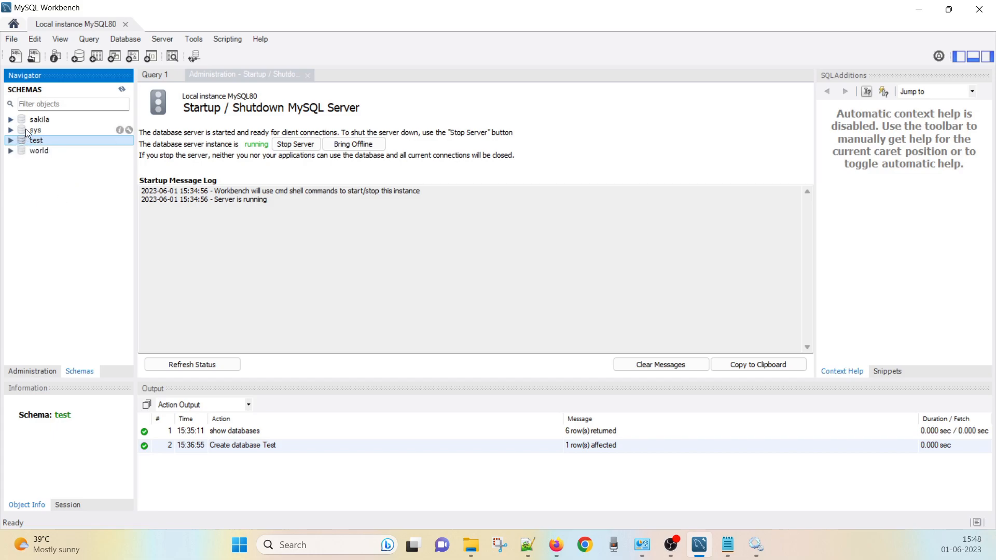
{"action": "left_click", "coordinate": [32, 120]}
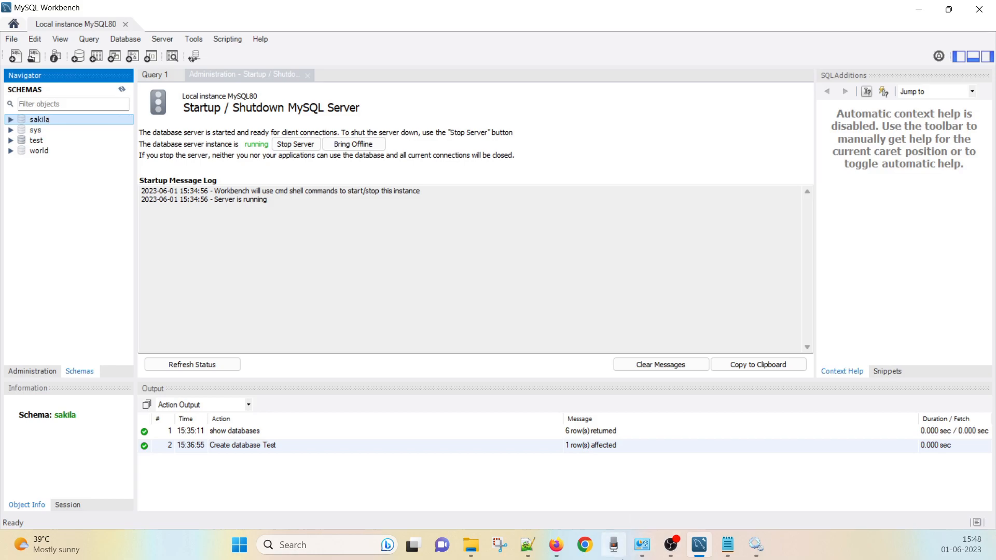
- Switch to File Explorer and examine the C:\ProgramData\MySQL\MySQL Server 8.0\Data path and the files in its sakila folder
{"action": "mouse_move", "coordinate": [477, 549]}
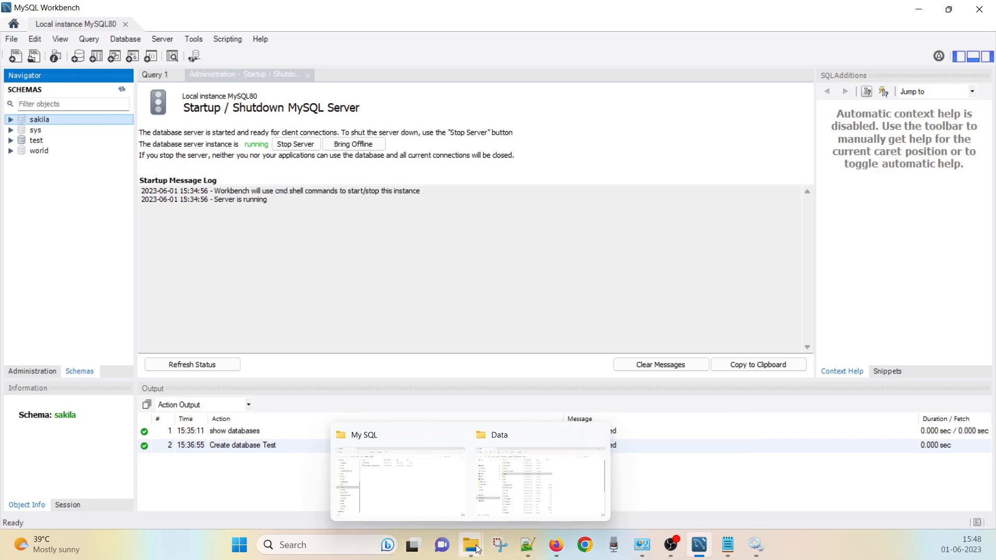
{"action": "left_click", "coordinate": [505, 497]}
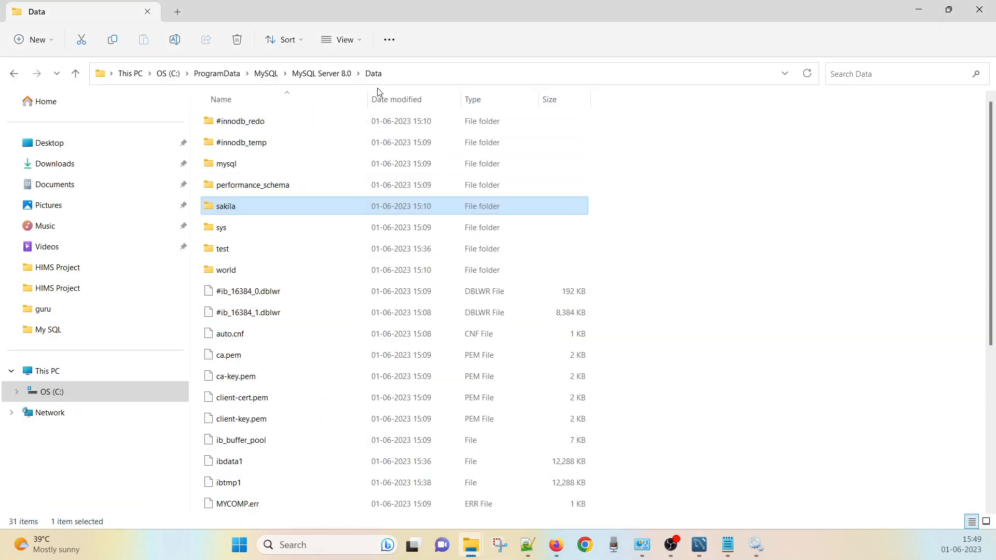
{"action": "left_click", "coordinate": [400, 75]}
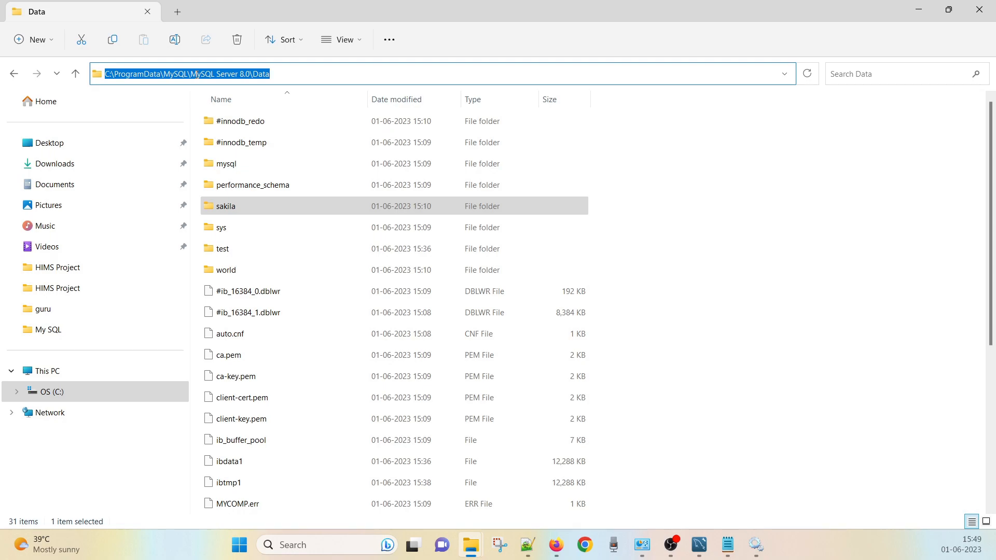
{"action": "double_click", "coordinate": [249, 76]}
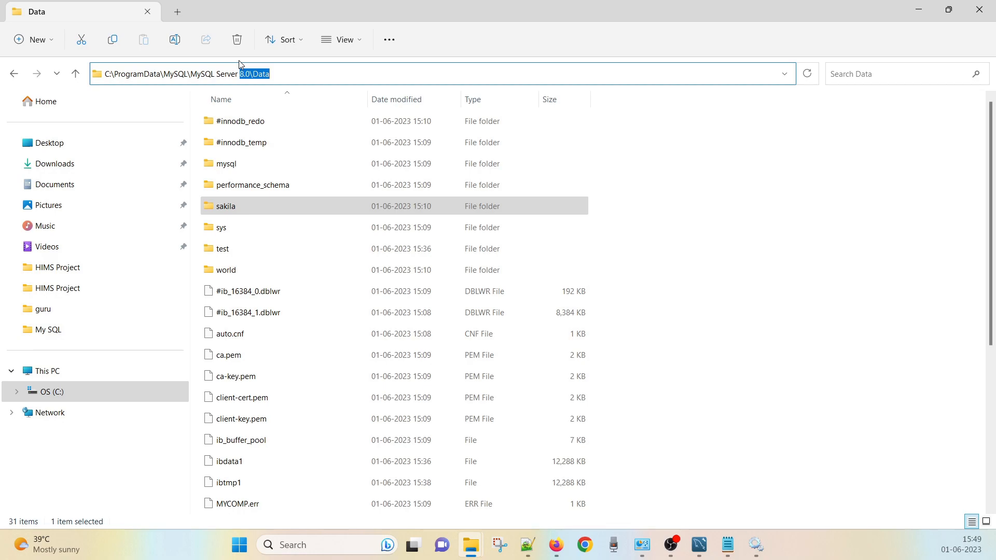
{"action": "left_click", "coordinate": [729, 186]}
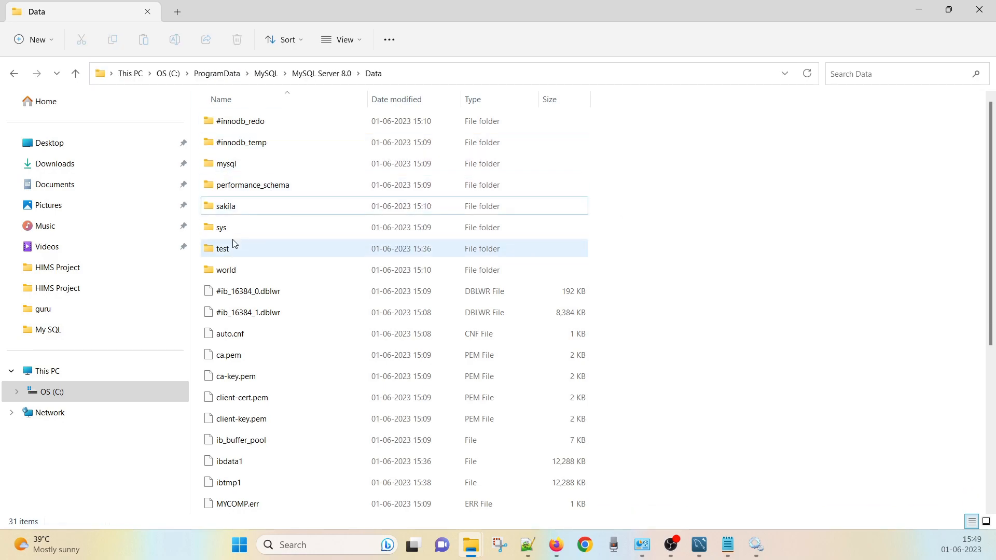
{"action": "double_click", "coordinate": [231, 207]}
{"action": "scroll", "coordinate": [285, 213], "scroll_direction": "down", "scroll_amount": 3}
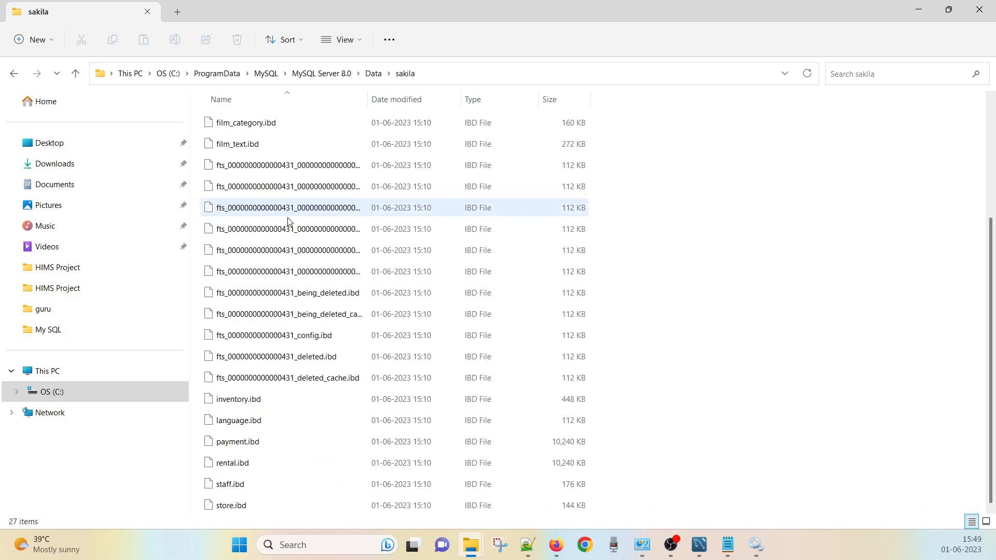
{"action": "scroll", "coordinate": [327, 178], "scroll_direction": "up", "scroll_amount": 3}
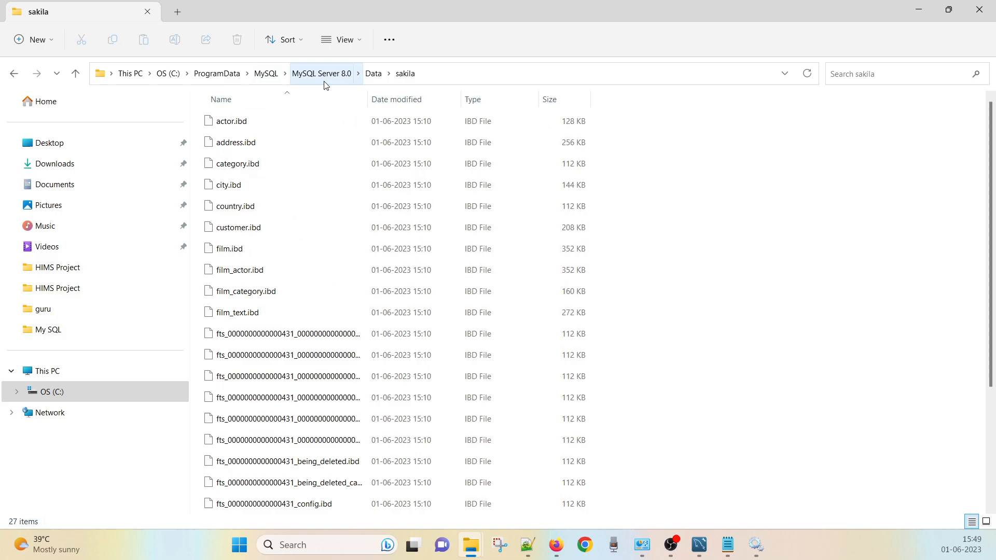
{"action": "left_click", "coordinate": [918, 9]}
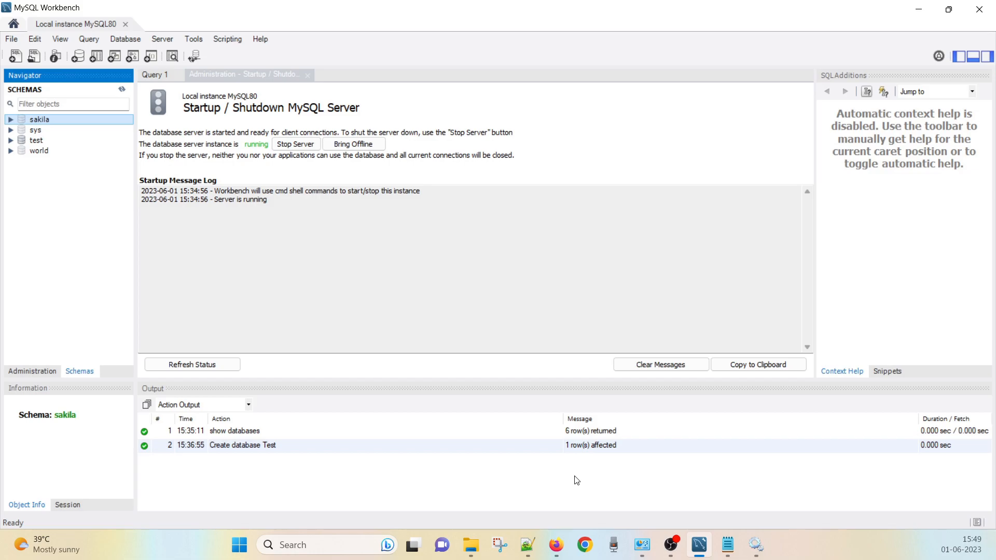
- Review the uninstall notes in Notepad, highlighting the backup path, server and tools, stopping the MySQL80 service, and the ways to uninstall
{"action": "left_click", "coordinate": [728, 545]}
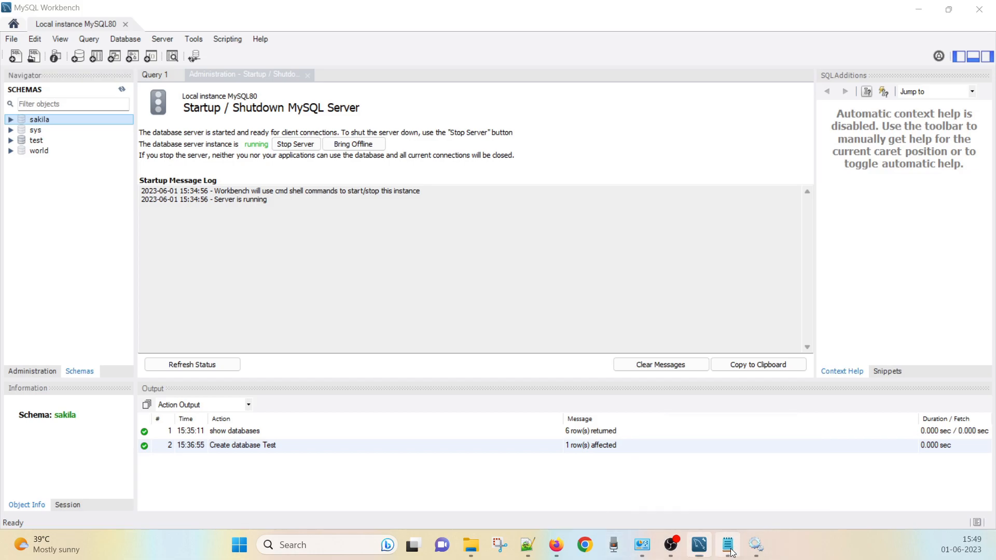
{"action": "left_click_drag", "start_coordinate": [248, 94], "coordinate": [9, 83]}
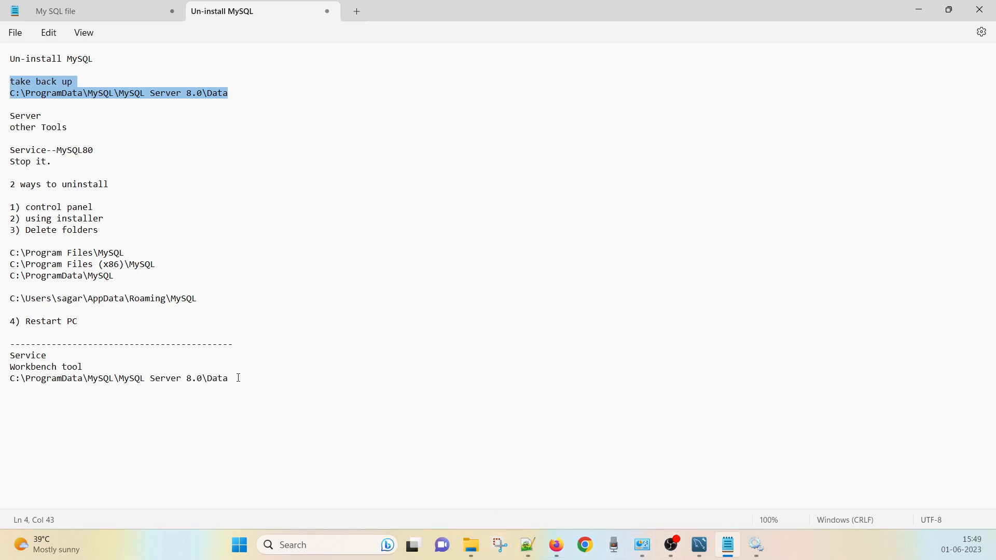
{"action": "left_click_drag", "start_coordinate": [239, 378], "coordinate": [9, 355]}
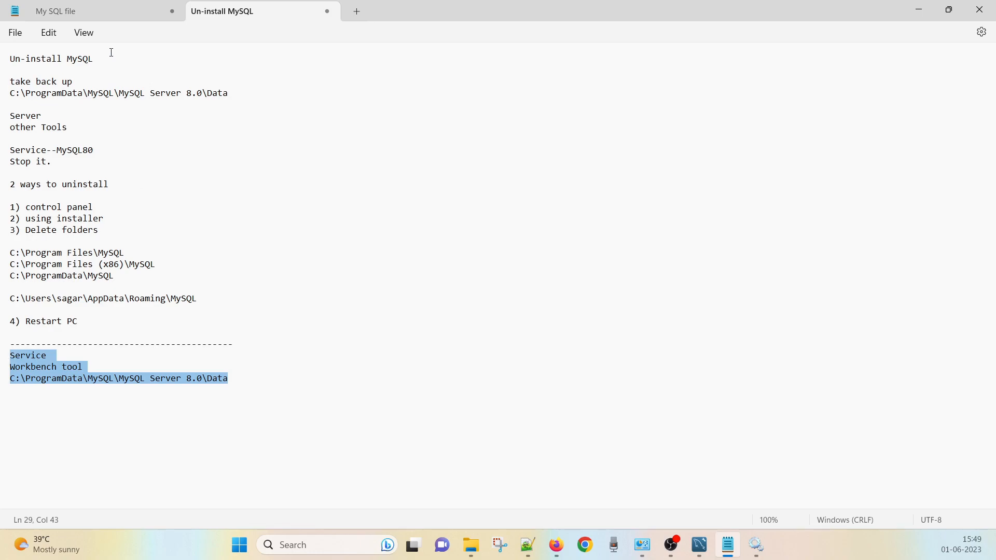
{"action": "left_click_drag", "start_coordinate": [94, 60], "coordinate": [231, 88]}
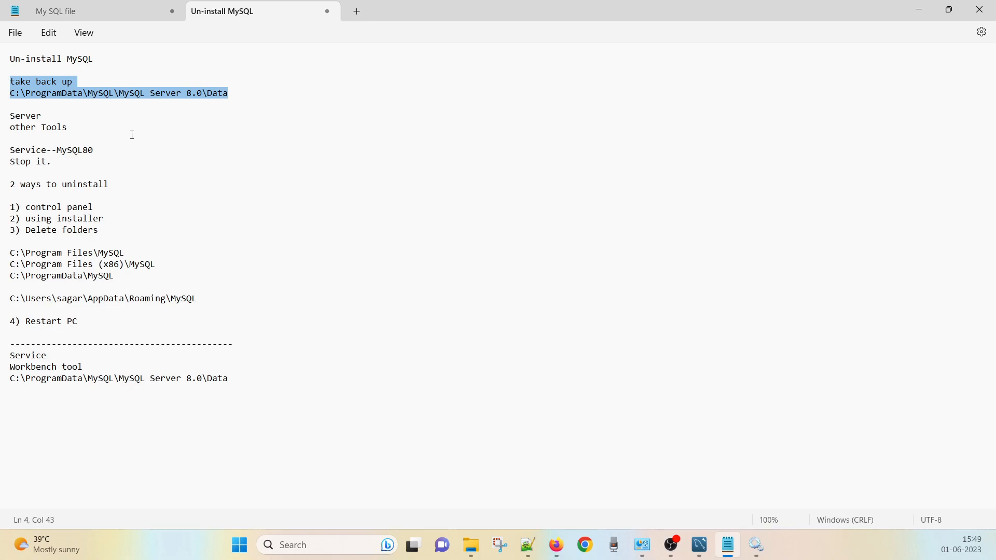
{"action": "left_click_drag", "start_coordinate": [83, 125], "coordinate": [9, 116]}
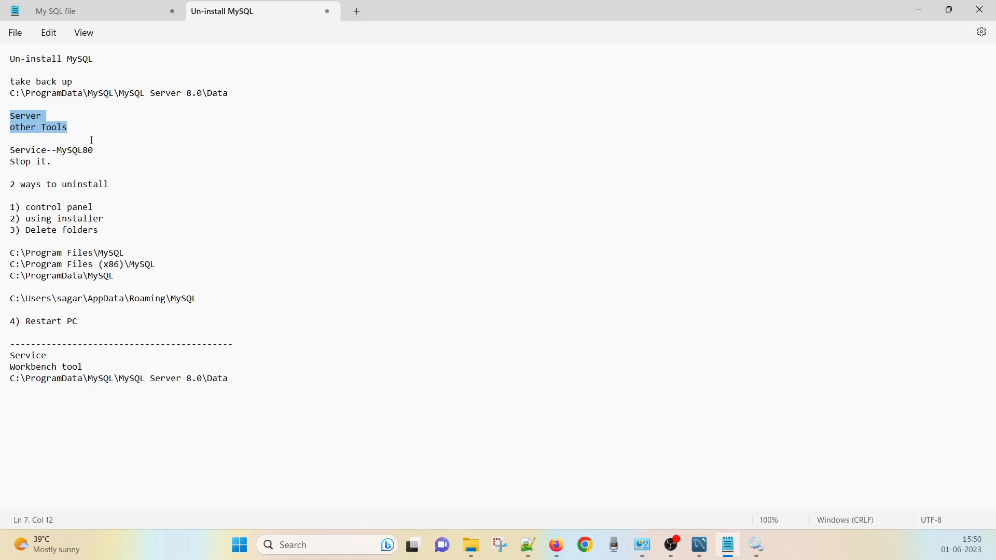
{"action": "left_click_drag", "start_coordinate": [56, 151], "coordinate": [3, 150]}
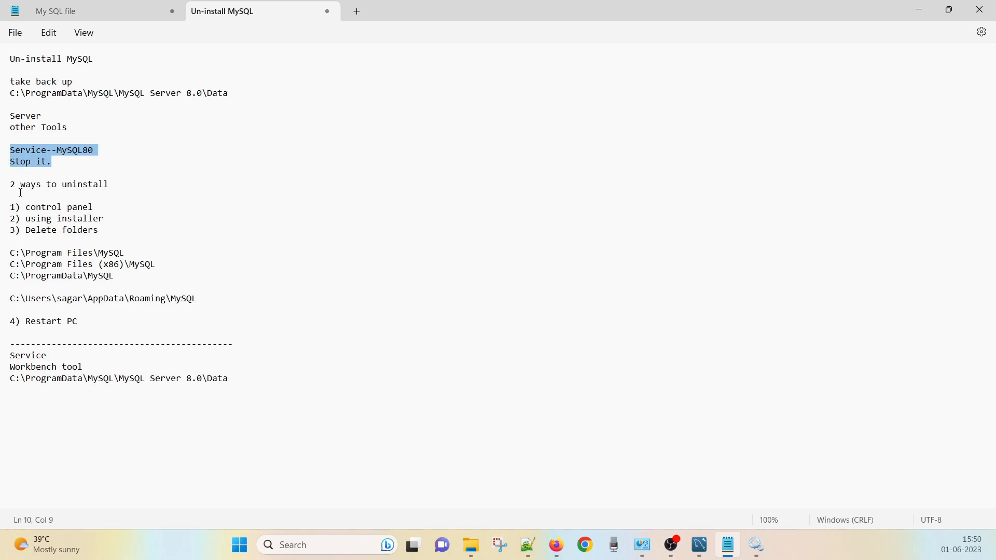
{"action": "left_click", "coordinate": [138, 187]}
{"action": "key", "text": "shift+Home"}
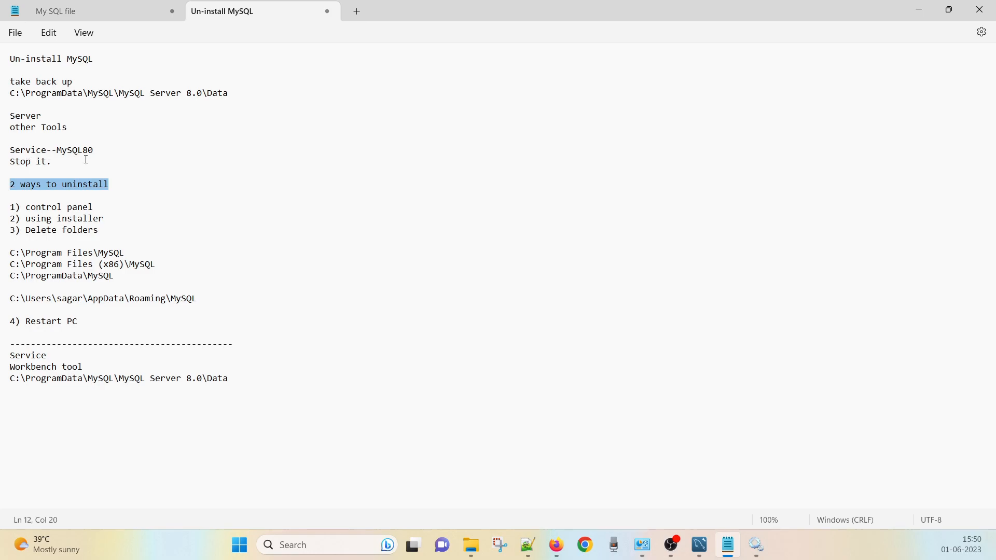
- Switch to MySQL Workbench and stop the Local instance MySQL80 server
{"action": "left_click", "coordinate": [708, 550]}
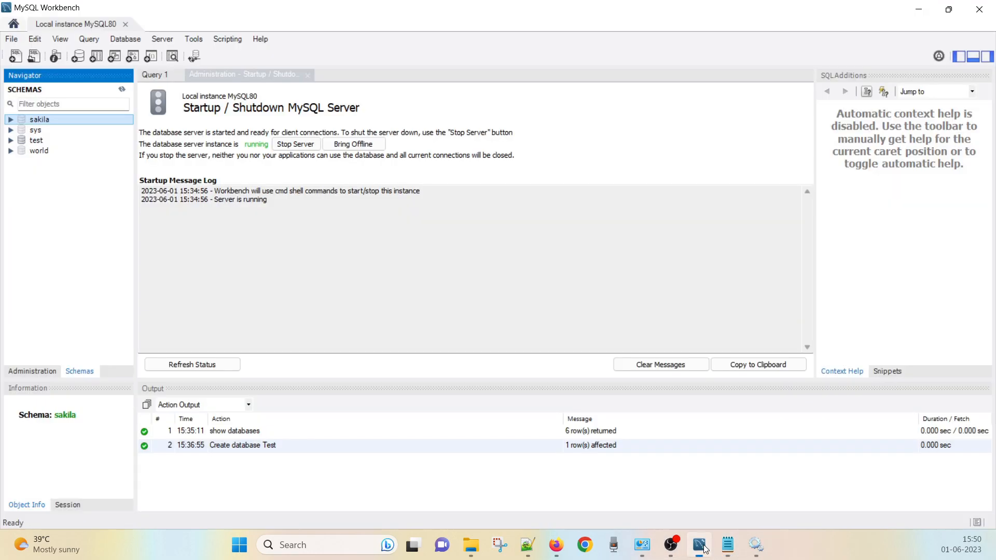
{"action": "left_click", "coordinate": [293, 145]}
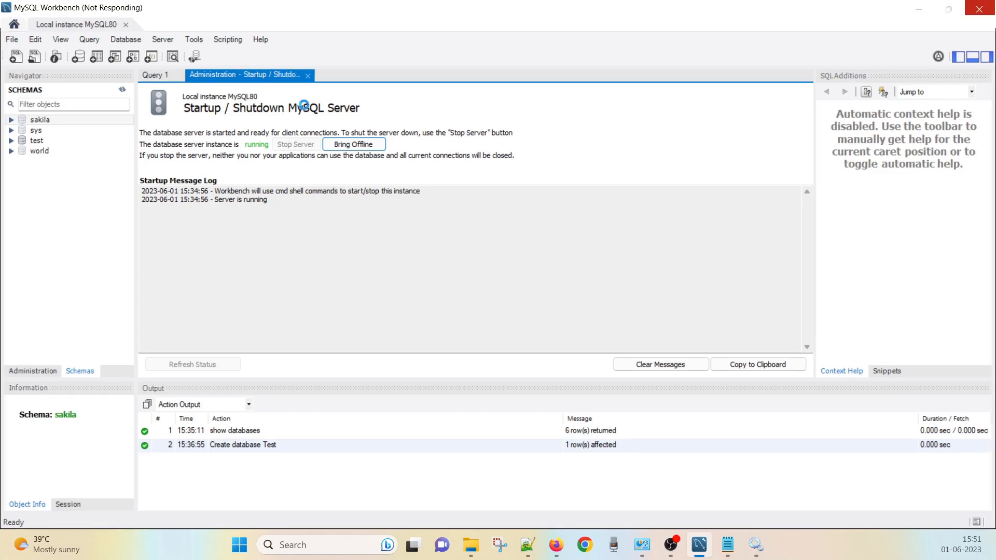
- Close and relaunch the Services window, and check the MySQL80 service's status in the list
{"action": "left_click", "coordinate": [756, 545]}
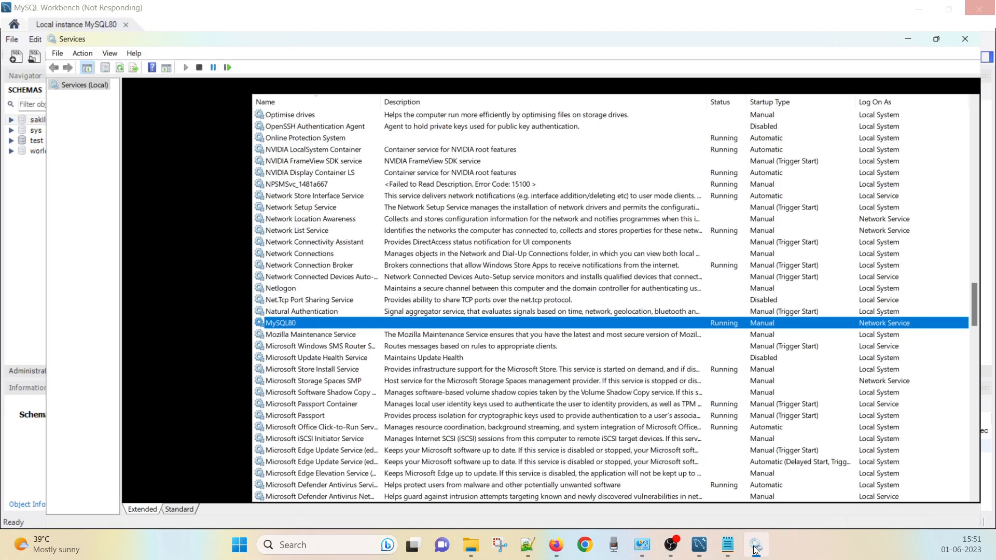
{"action": "left_click", "coordinate": [990, 11]}
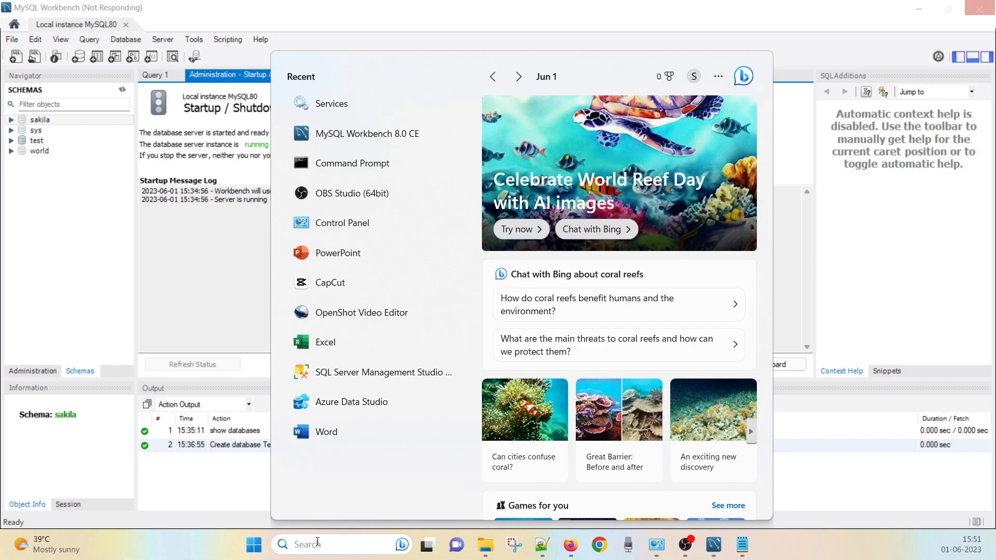
{"action": "type", "text": "serv"}
{"action": "key", "text": "Return"}
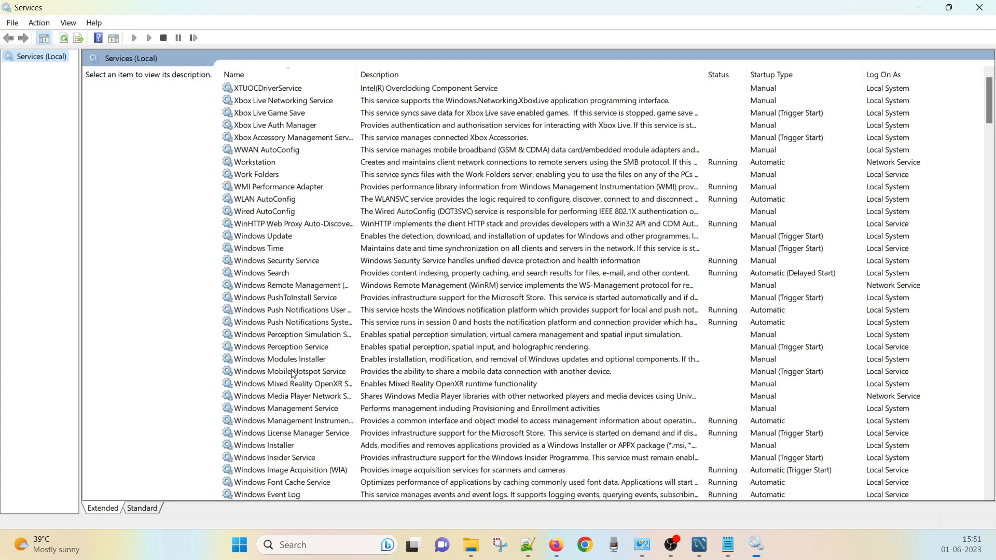
{"action": "left_click", "coordinate": [296, 396]}
{"action": "key", "text": "m"}
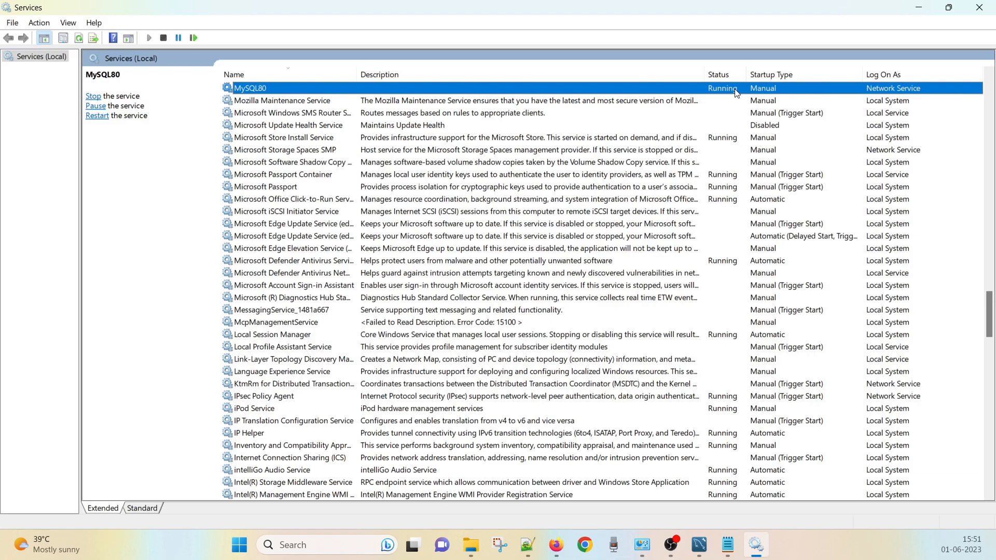
- Relaunch the Services window, check the MySQL80 service's status and available actions, and close the window
{"action": "left_click", "coordinate": [918, 8]}
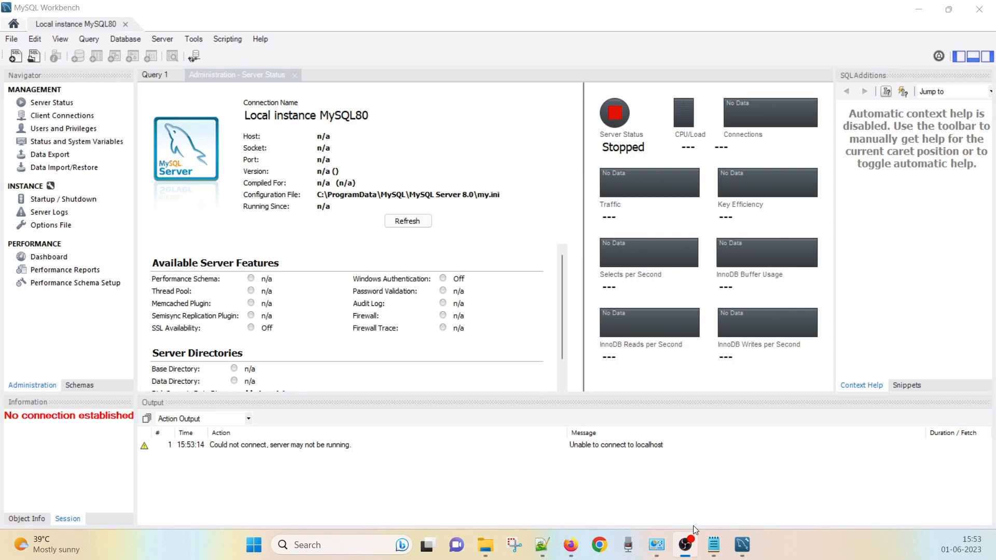
{"action": "mouse_move", "coordinate": [736, 548]}
{"action": "left_click", "coordinate": [368, 543]}
{"action": "type", "text": "serv"}
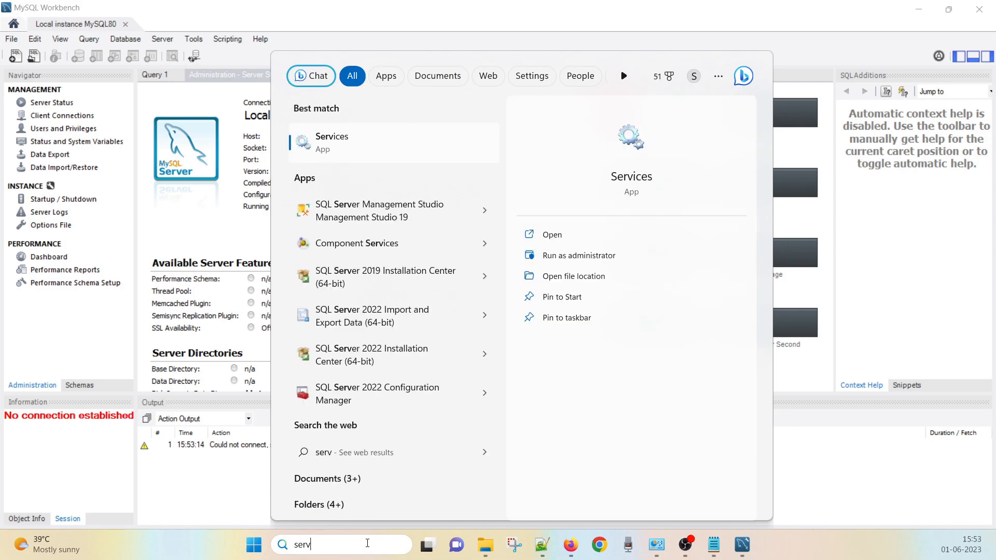
{"action": "key", "text": "Return"}
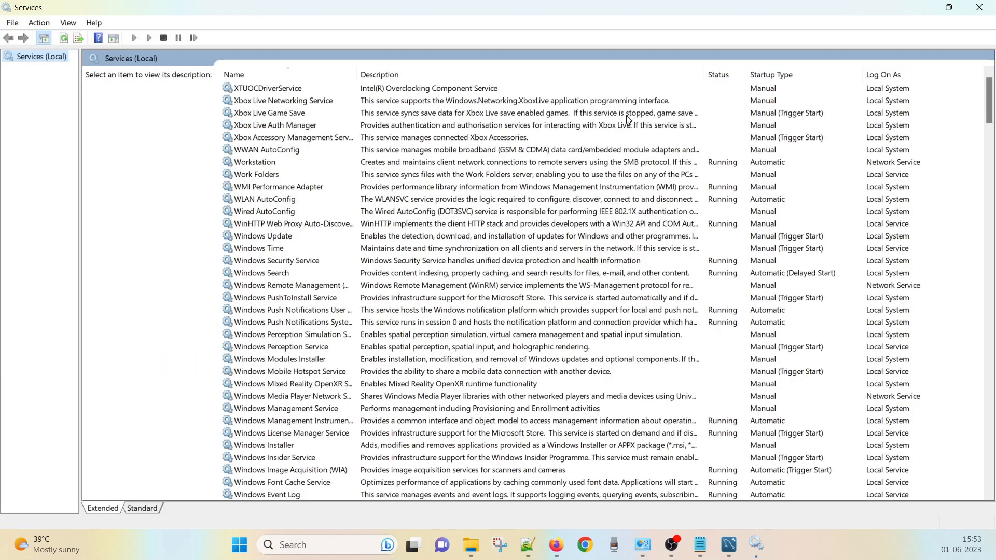
{"action": "left_click", "coordinate": [297, 275]}
{"action": "key", "text": "m"}
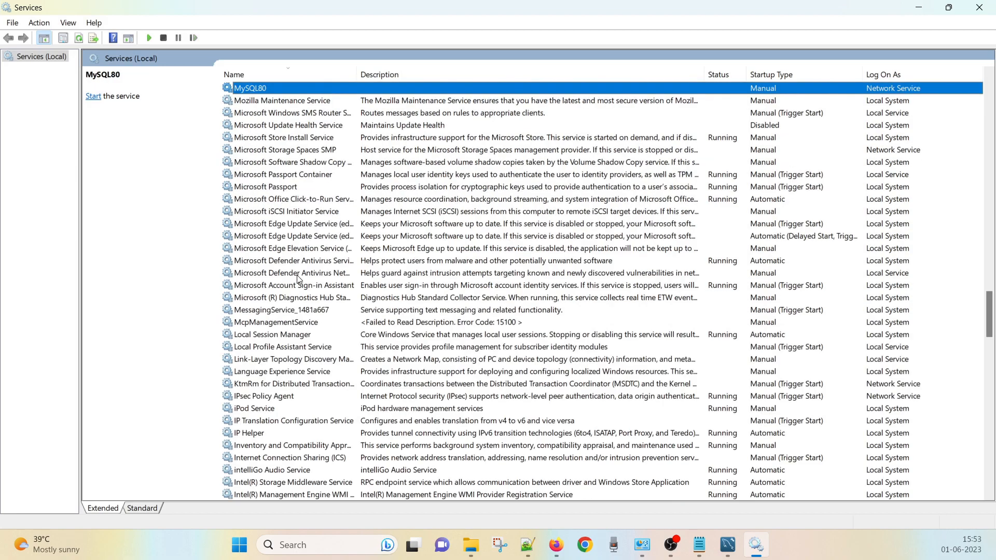
{"action": "right_click", "coordinate": [800, 92]}
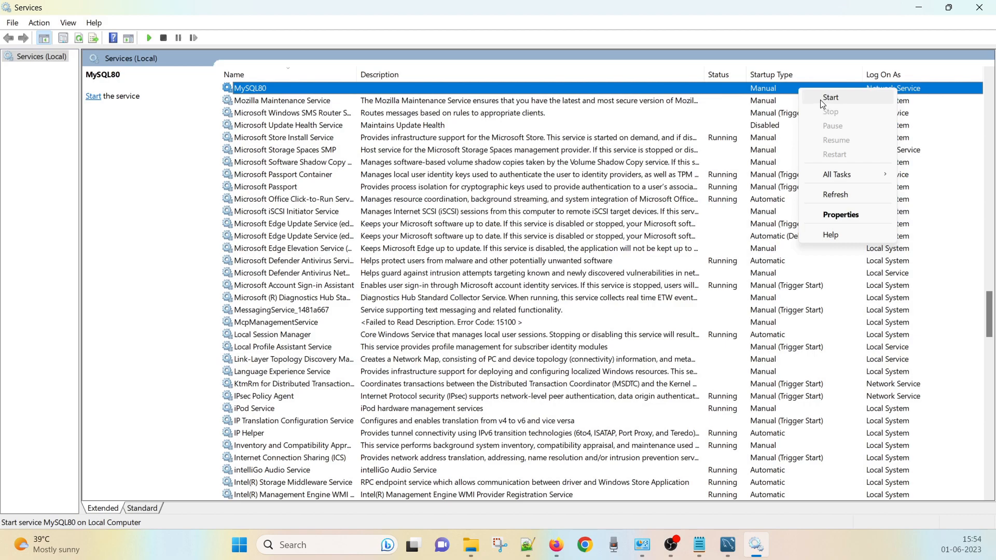
{"action": "left_click", "coordinate": [979, 7]}
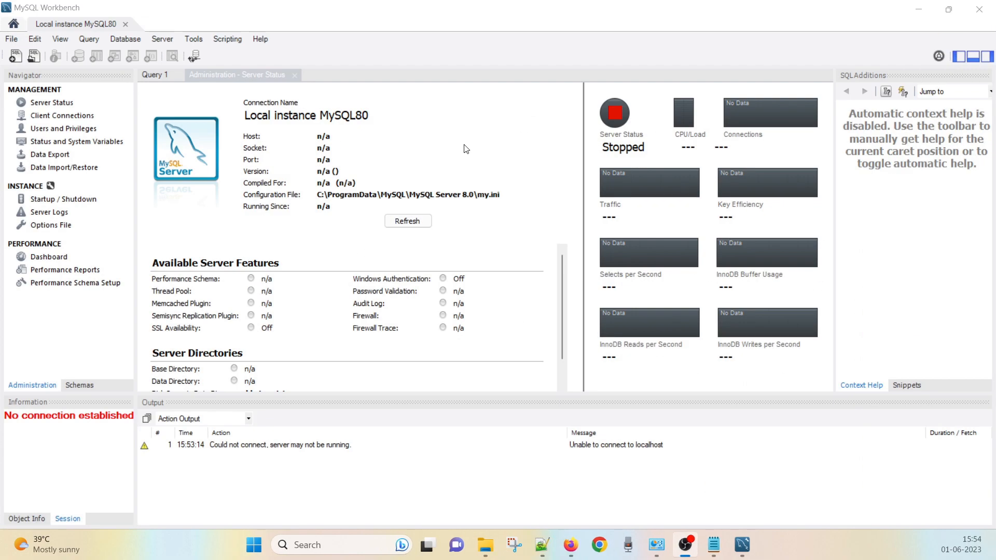
- Close MySQL Workbench and highlight the control panel uninstall method in the Notepad notes
{"action": "left_click", "coordinate": [979, 8]}
{"action": "left_click", "coordinate": [249, 192]}
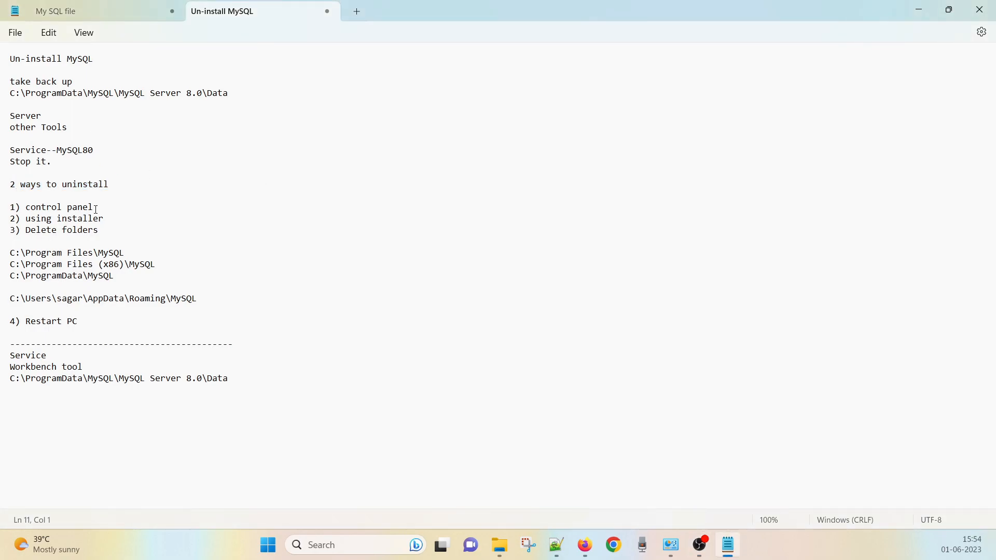
{"action": "left_click_drag", "start_coordinate": [94, 207], "coordinate": [16, 210]}
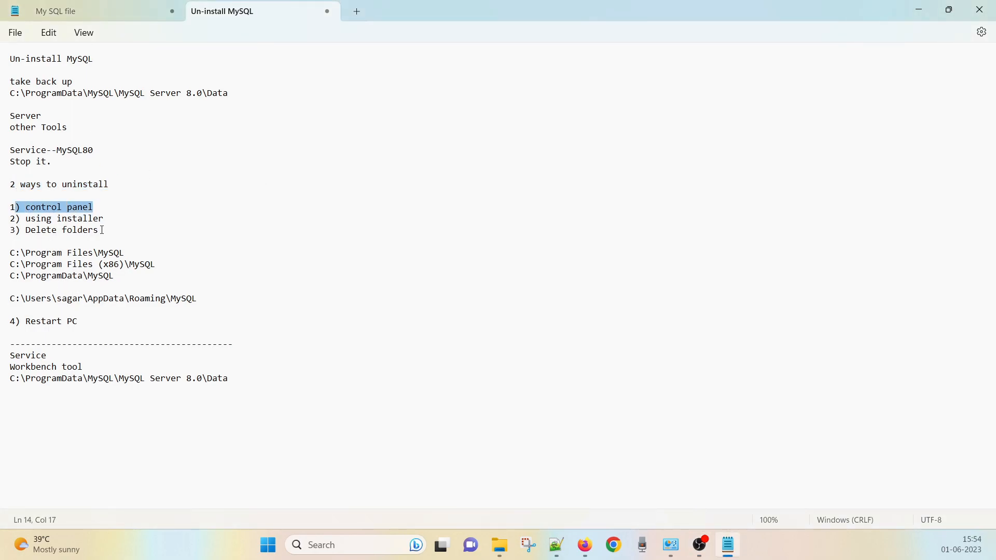
- Switch to Programs and Features and review the installed MySQL products, selecting MySQL Server 8.0
{"action": "left_click", "coordinate": [670, 545]}
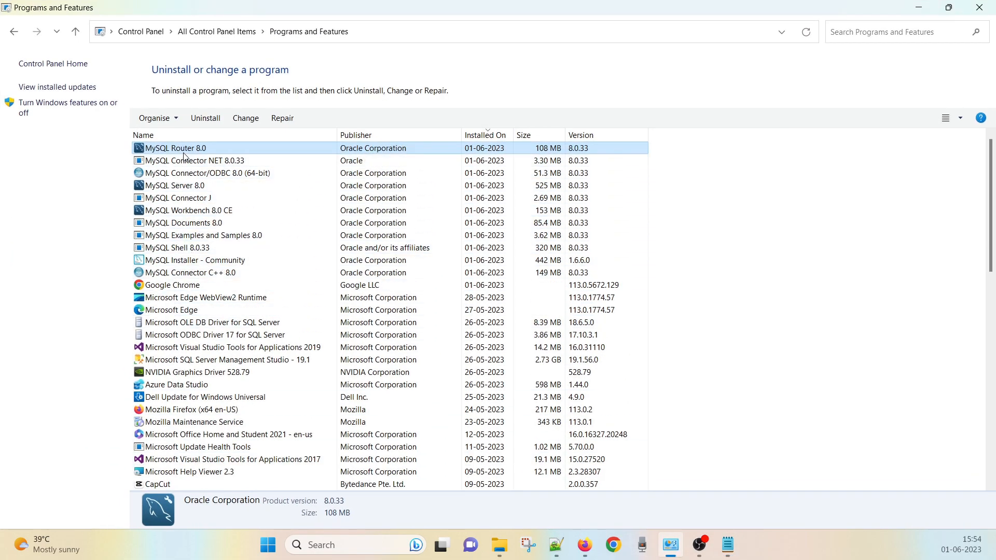
{"action": "left_click", "coordinate": [196, 188]}
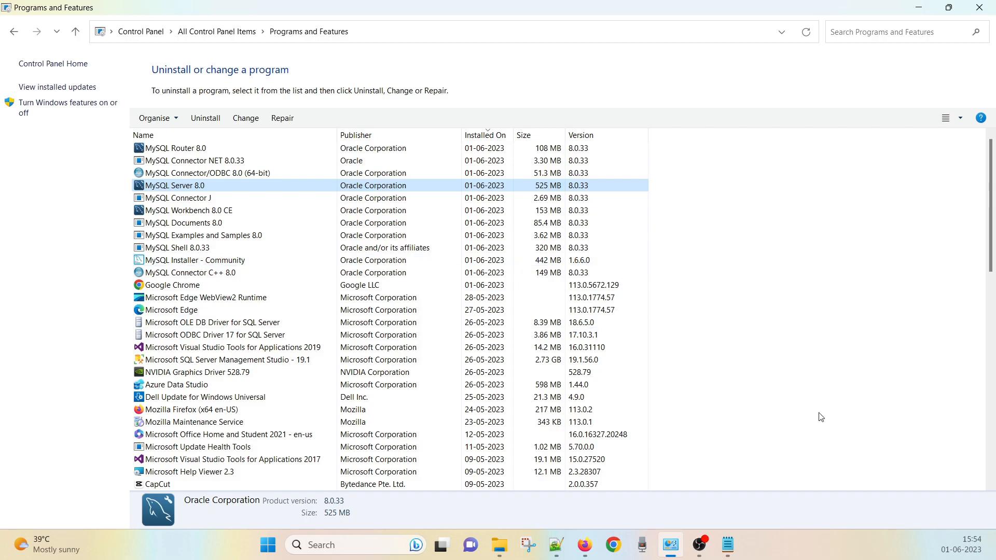
- Switch to File Explorer's My SQL folder and launch mysql-installer-community-8.0.33.0, moving its window into view
{"action": "left_click", "coordinate": [500, 545]}
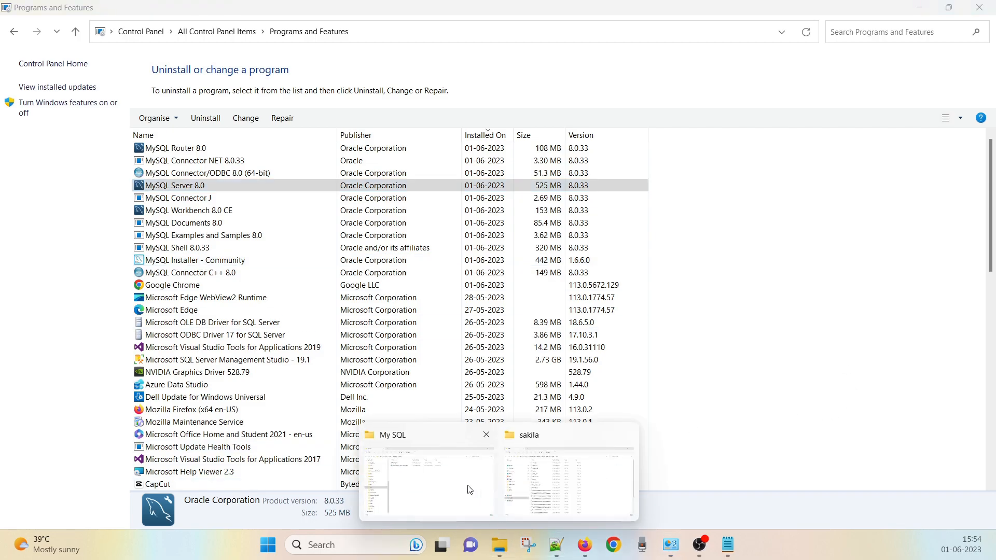
{"action": "left_click", "coordinate": [468, 489]}
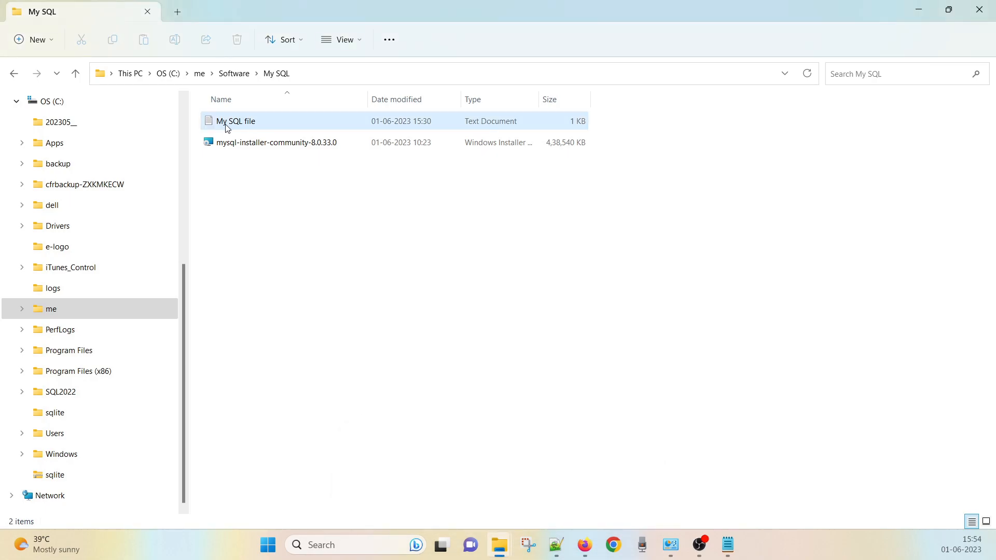
{"action": "double_click", "coordinate": [264, 147]}
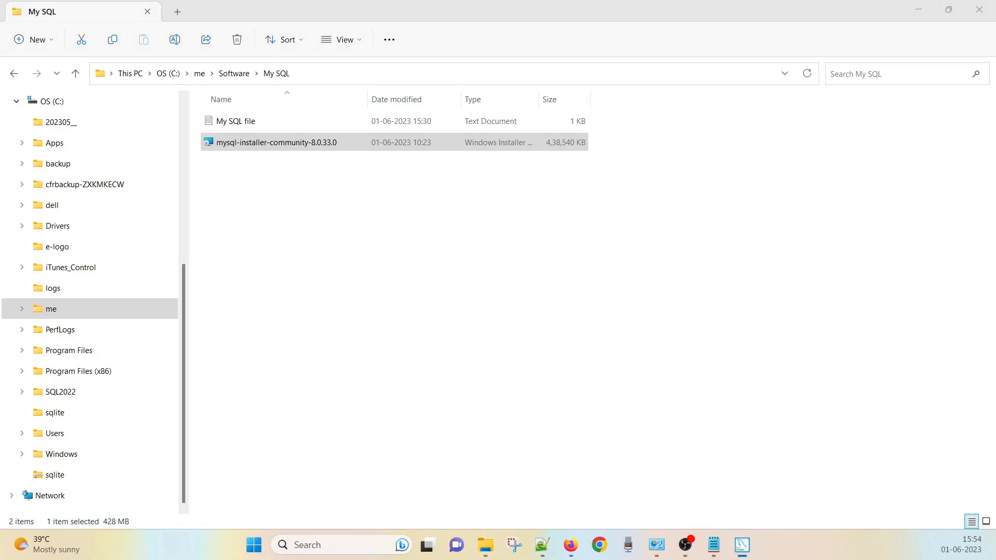
{"action": "left_click_drag", "start_coordinate": [413, 66], "coordinate": [432, 93]}
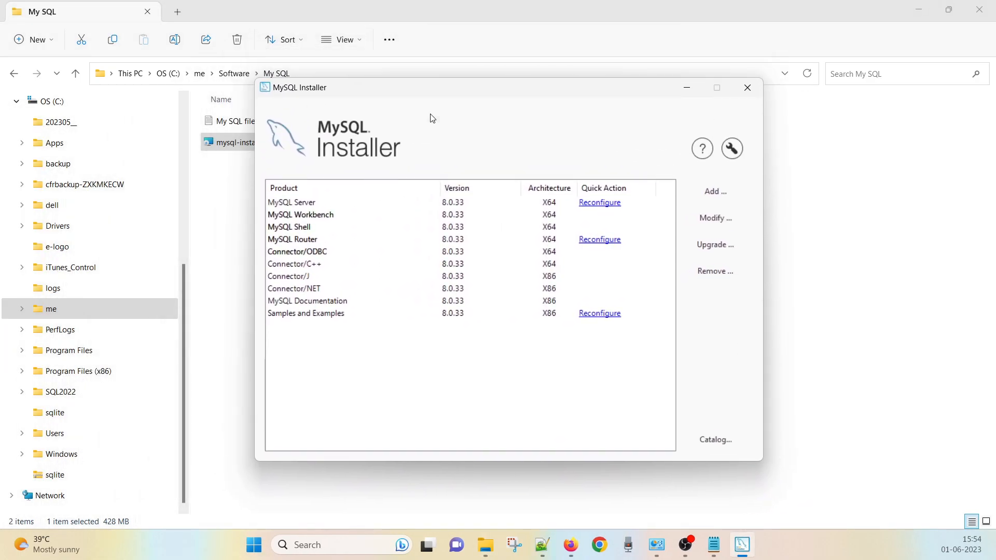
- Examine the product information of the products listed in MySQL Installer, close it without removing anything, and return to Programs and Features
{"action": "left_click", "coordinate": [296, 215]}
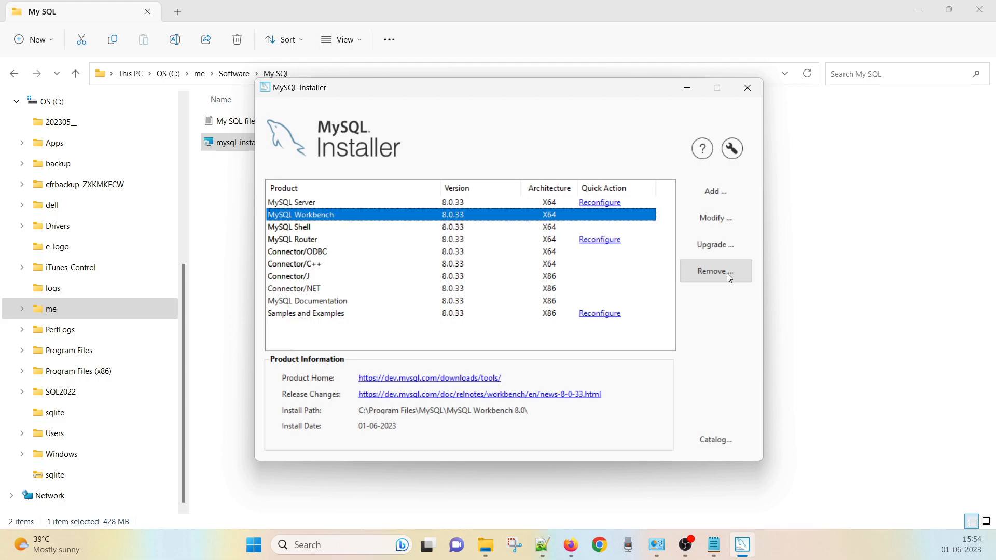
{"action": "left_click", "coordinate": [283, 228]}
{"action": "left_click", "coordinate": [290, 239]}
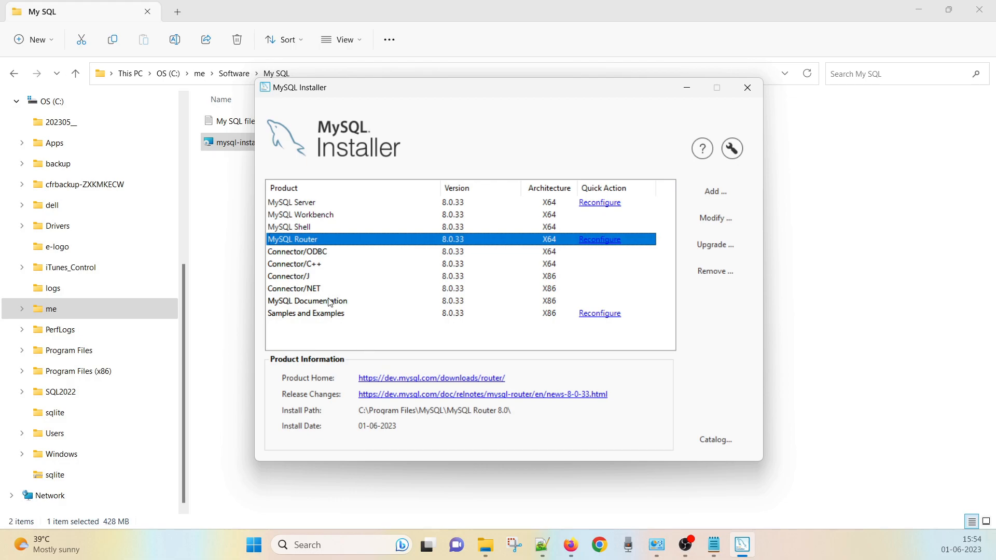
{"action": "left_click", "coordinate": [297, 254]}
{"action": "left_click", "coordinate": [296, 276]}
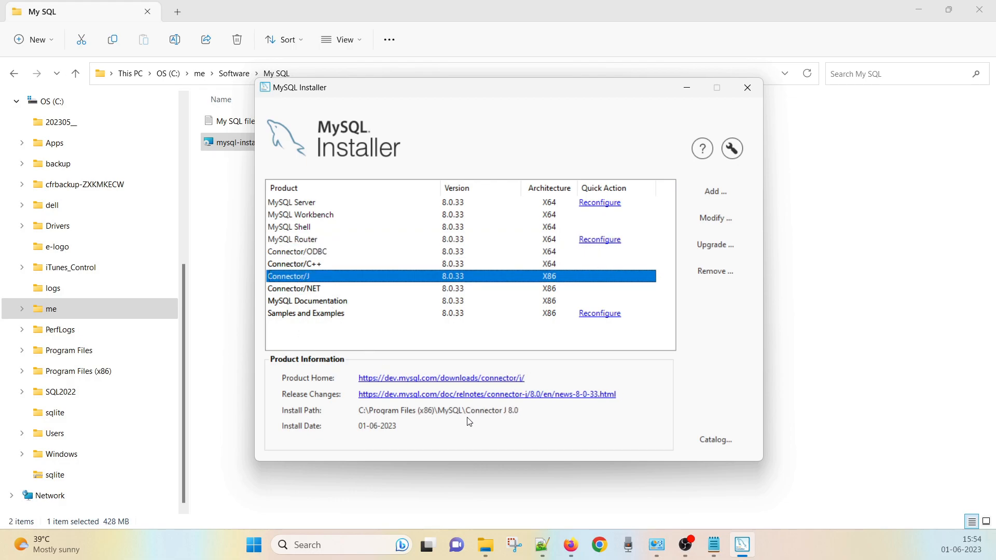
{"action": "left_click", "coordinate": [308, 291]}
{"action": "left_click", "coordinate": [309, 304]}
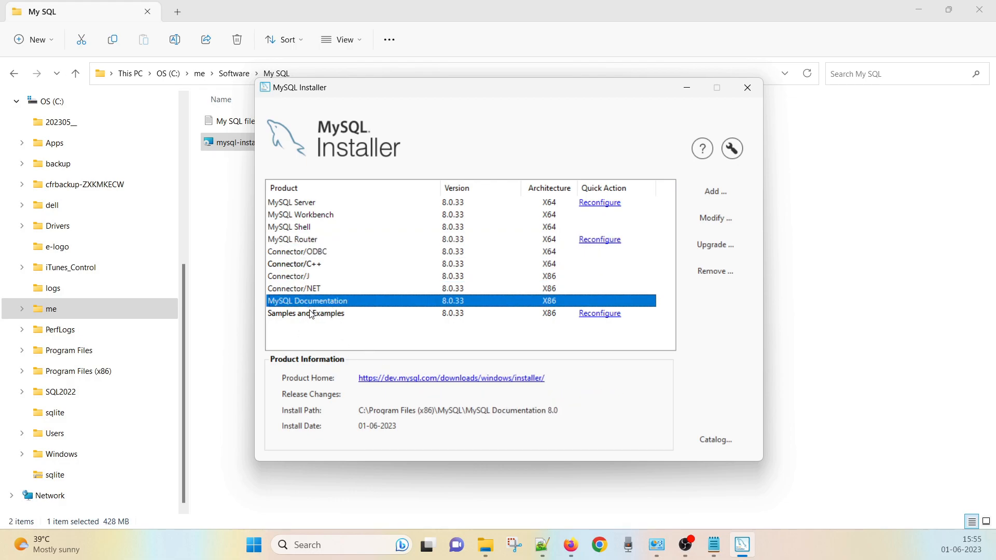
{"action": "left_click", "coordinate": [311, 315]}
{"action": "left_click", "coordinate": [299, 232]}
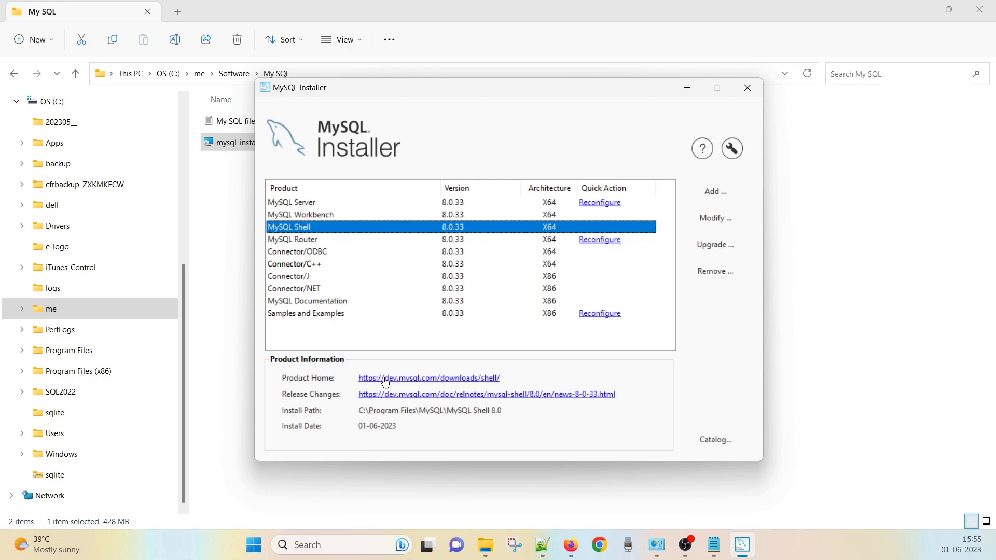
{"action": "left_click", "coordinate": [293, 205]}
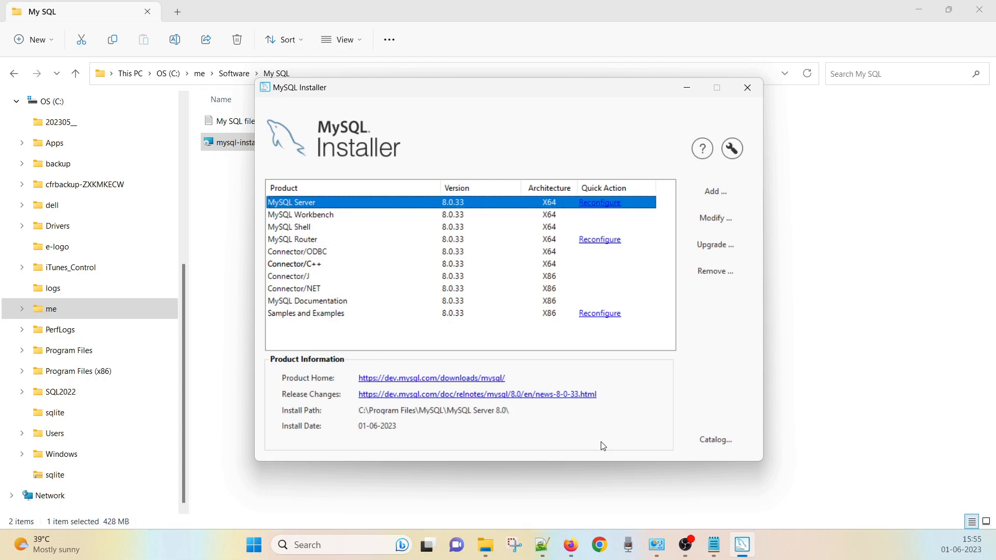
{"action": "left_click", "coordinate": [749, 93]}
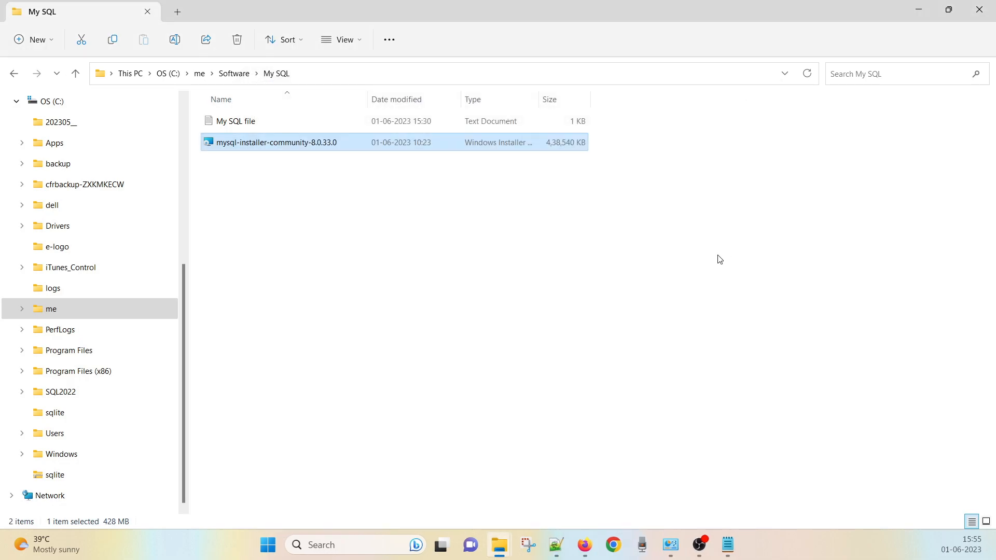
{"action": "left_click", "coordinate": [915, 5]}
- Uninstall MySQL Router 8.0 and MySQL Connector NET 8.0.33, confirming each removal
{"action": "left_click", "coordinate": [319, 148]}
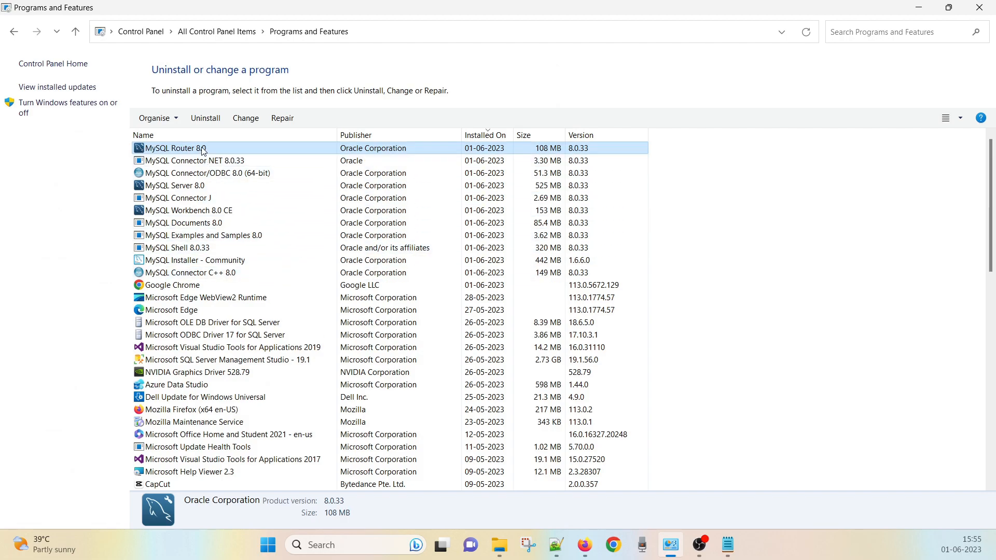
{"action": "left_click", "coordinate": [206, 118]}
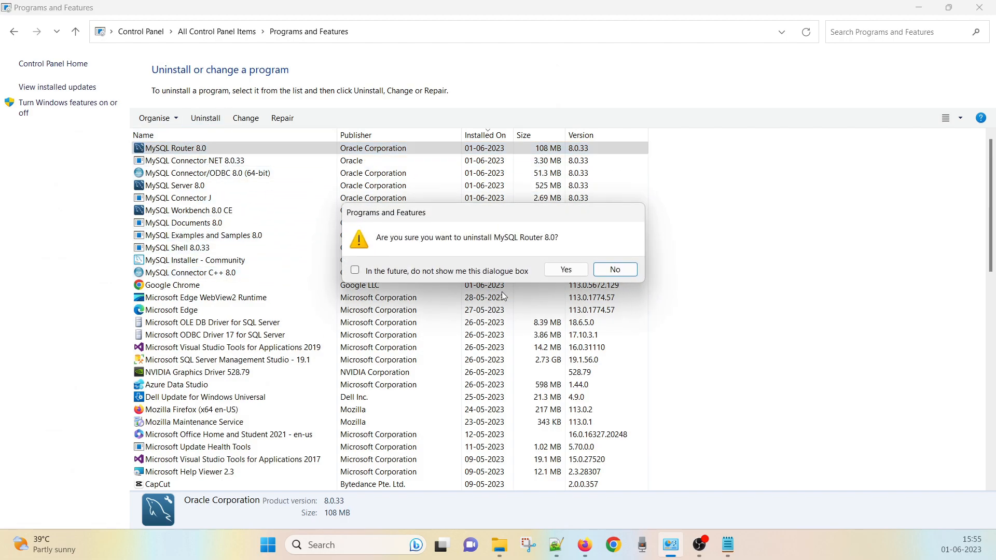
{"action": "left_click", "coordinate": [572, 268]}
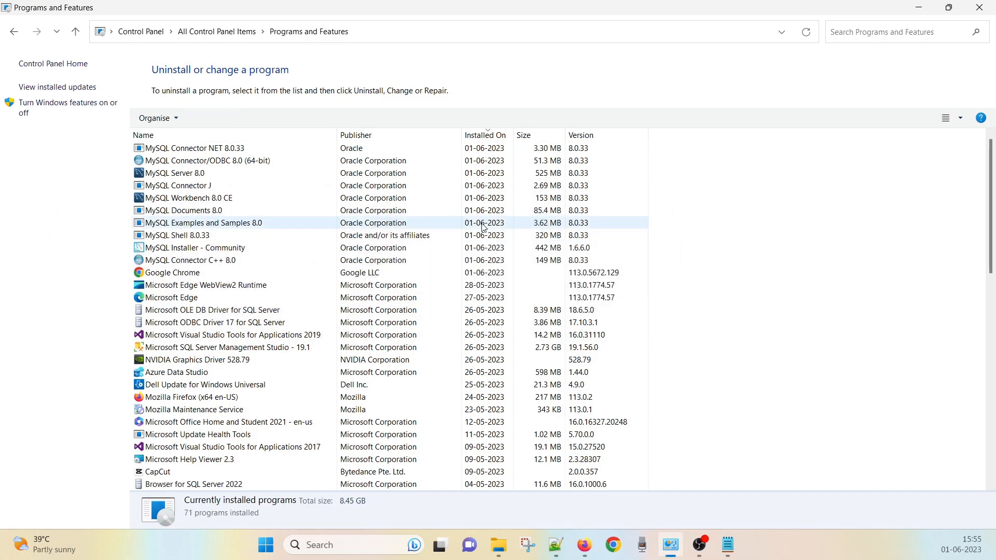
{"action": "left_click", "coordinate": [203, 147]}
{"action": "left_click", "coordinate": [206, 118]}
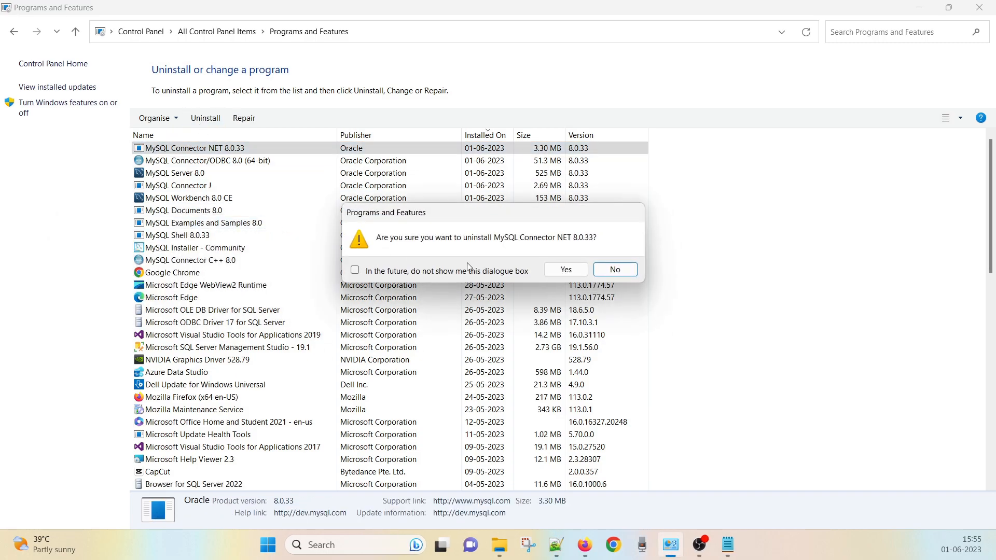
{"action": "left_click", "coordinate": [564, 270]}
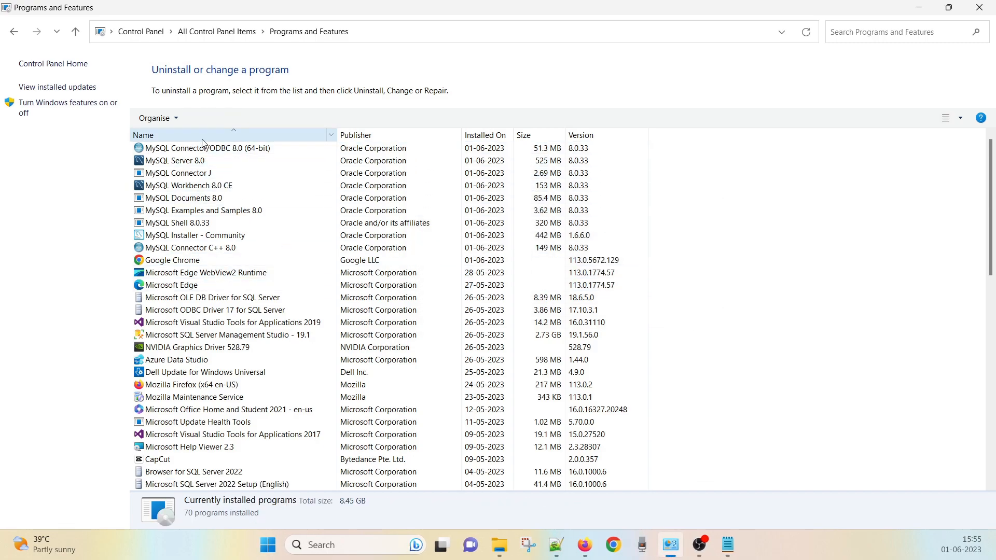
- Sort the installed programs by installation date and uninstall MySQL Connector/ODBC 8.0 (64-bit), confirming the removal
{"action": "left_click", "coordinate": [205, 136]}
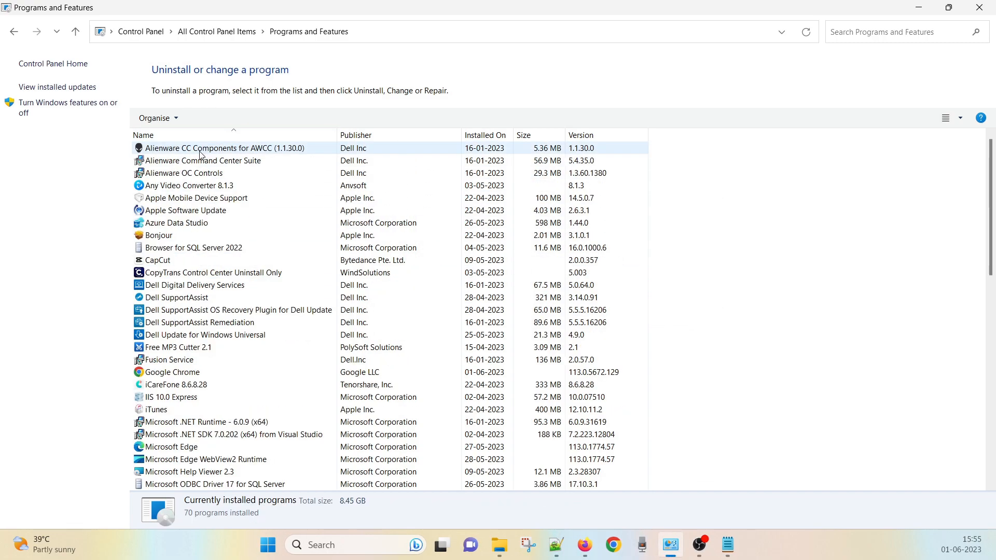
{"action": "left_click", "coordinate": [485, 135]}
{"action": "left_click", "coordinate": [244, 148]}
{"action": "left_click", "coordinate": [214, 124]}
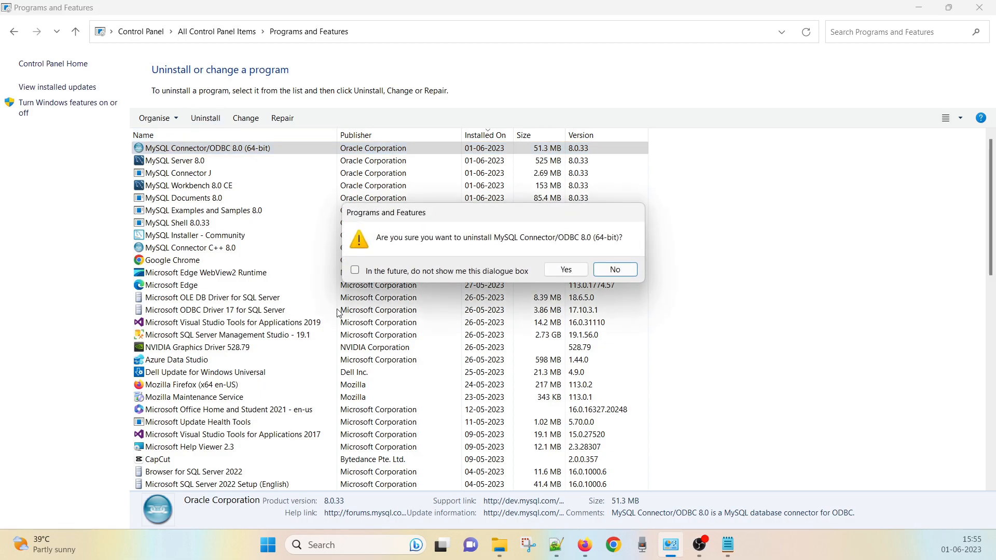
{"action": "left_click", "coordinate": [577, 269]}
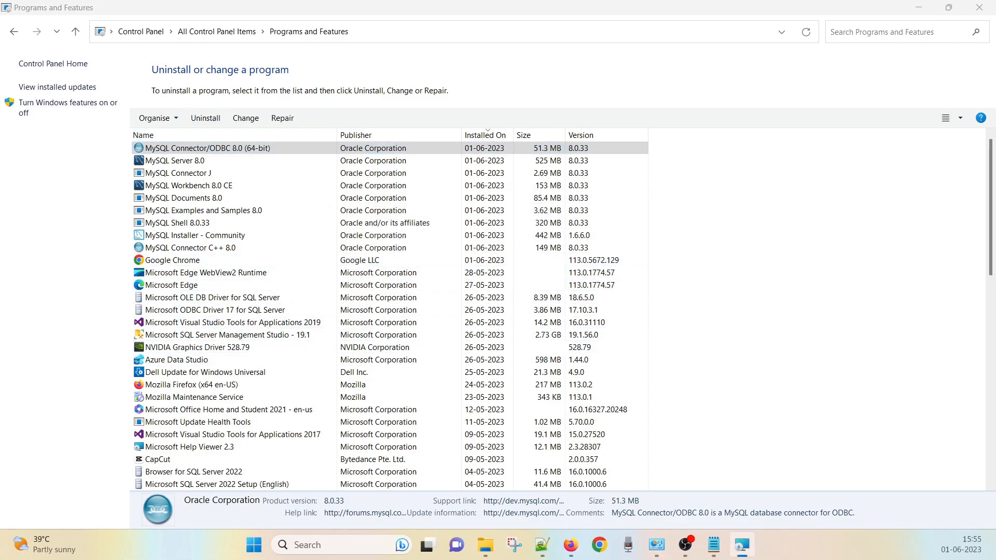
- Uninstall MySQL Server 8.0 and MySQL Connector J, confirming each removal
{"action": "left_click", "coordinate": [185, 149]}
{"action": "left_click", "coordinate": [206, 118]}
{"action": "left_click", "coordinate": [565, 270]}
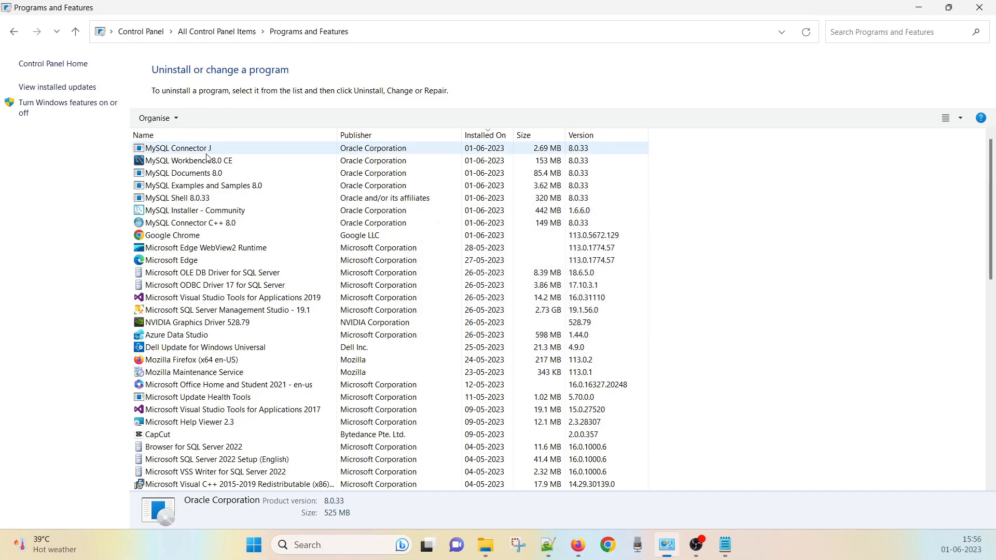
{"action": "left_click", "coordinate": [204, 148]}
{"action": "left_click", "coordinate": [204, 128]}
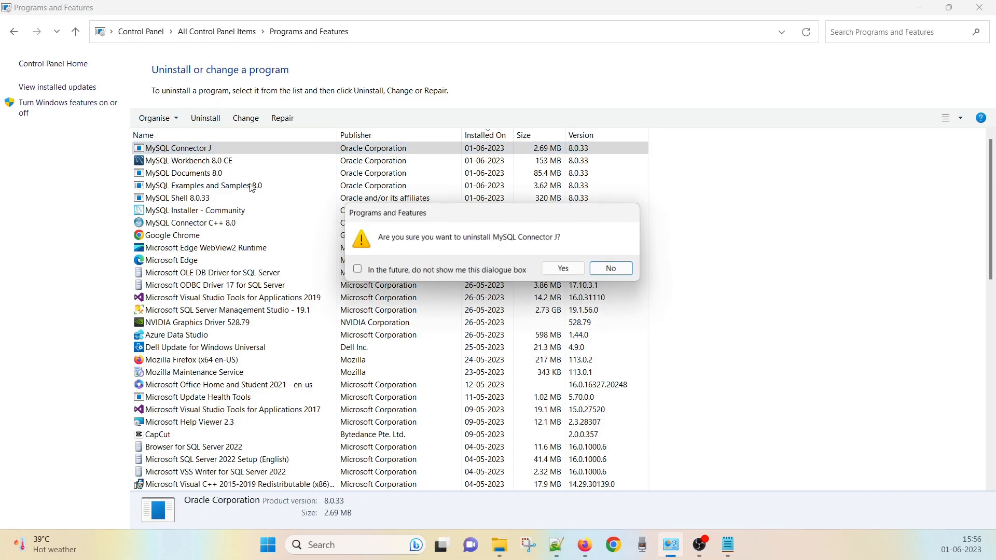
{"action": "left_click", "coordinate": [571, 266]}
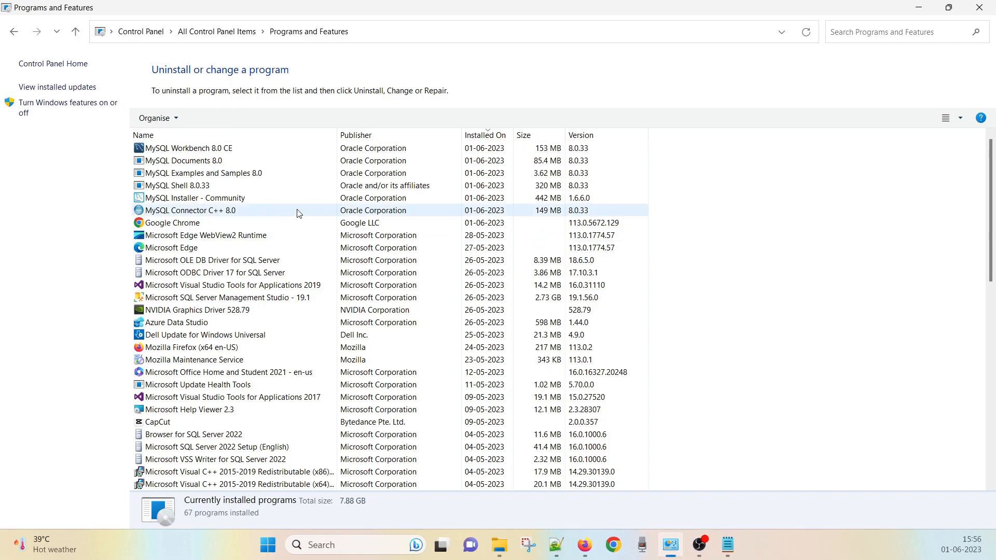
- Uninstall MySQL Workbench 8.0 CE and confirm the removal
{"action": "left_click", "coordinate": [189, 151]}
{"action": "left_click", "coordinate": [205, 117]}
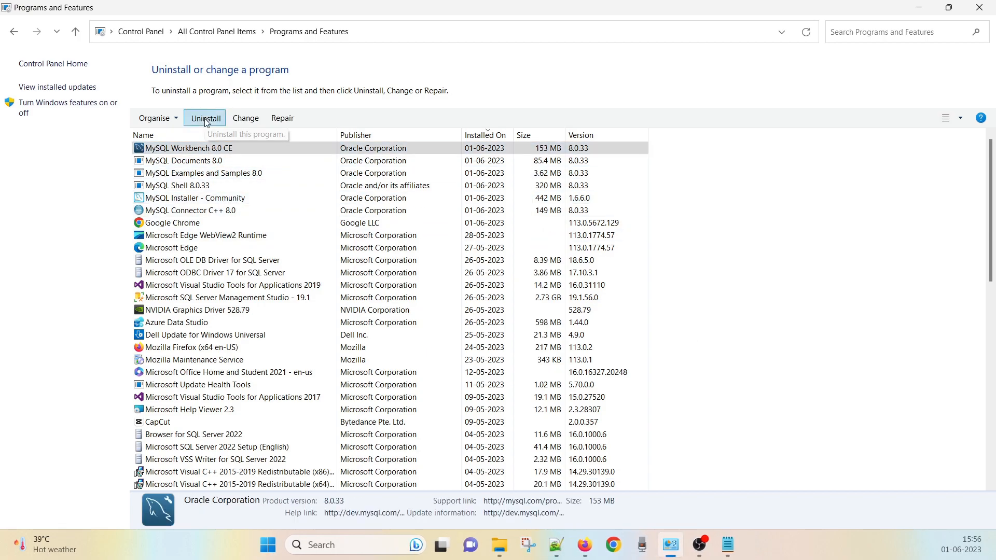
{"action": "left_click", "coordinate": [565, 270]}
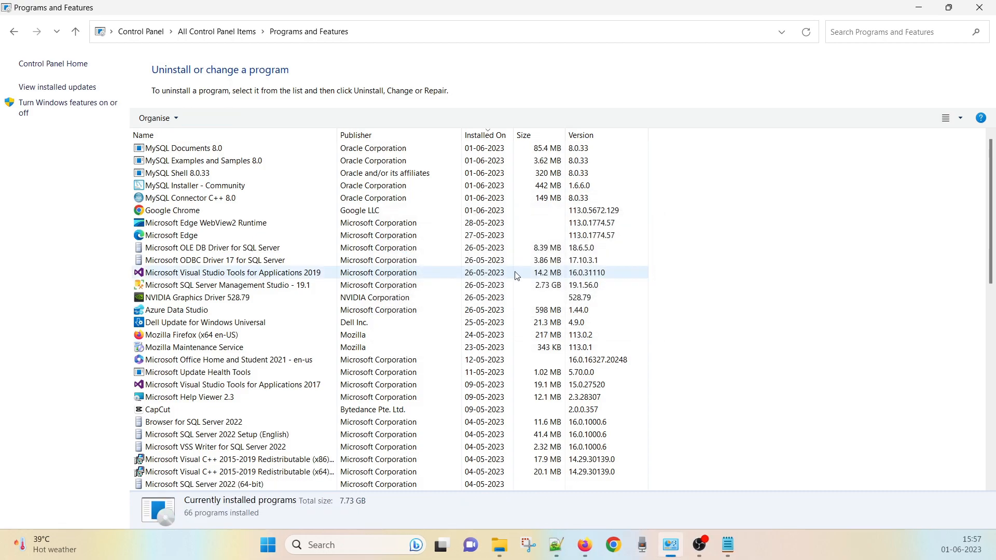
- Uninstall MySQL Documents 8.0 and MySQL Examples and Samples 8.0, confirming each removal
{"action": "left_click", "coordinate": [222, 148]}
{"action": "left_click", "coordinate": [205, 118]}
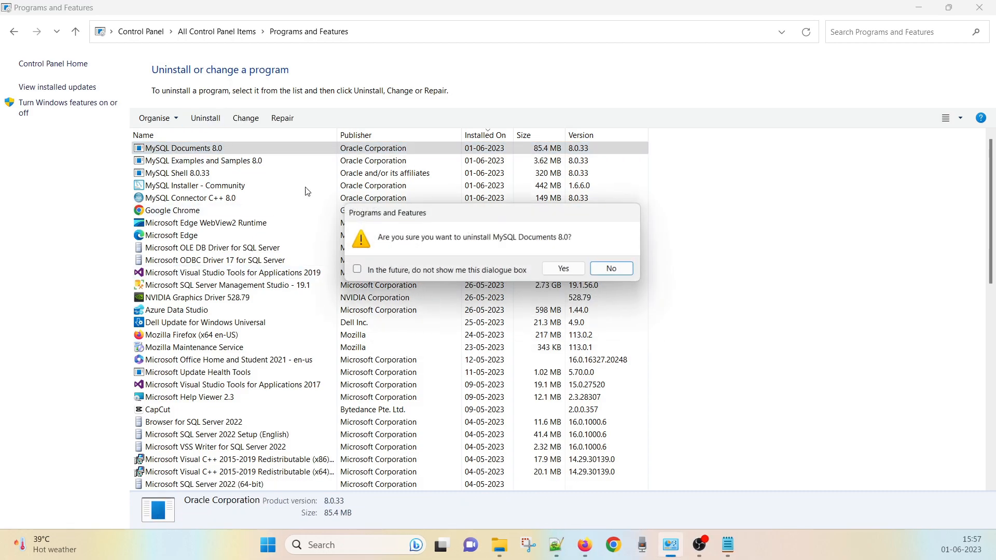
{"action": "left_click", "coordinate": [566, 268]}
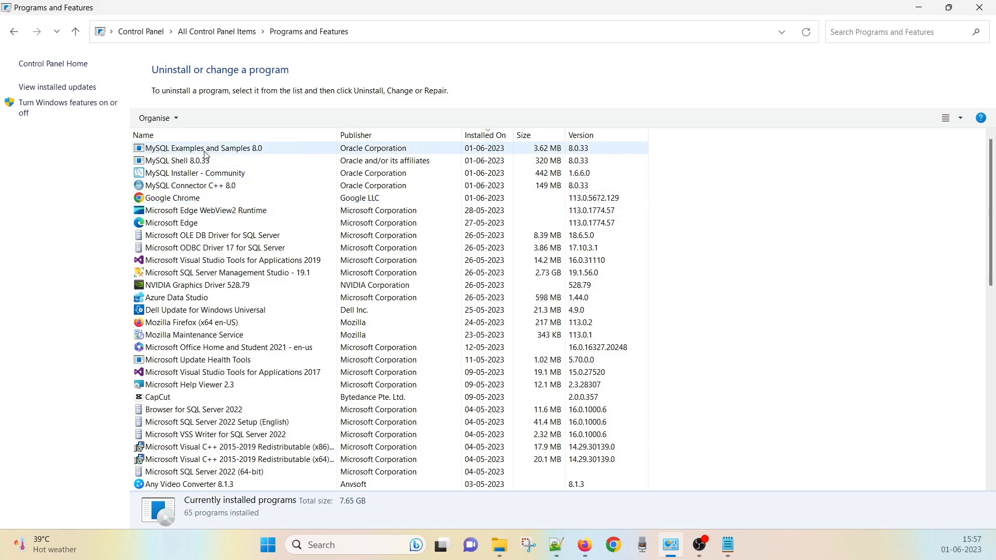
{"action": "left_click", "coordinate": [235, 151]}
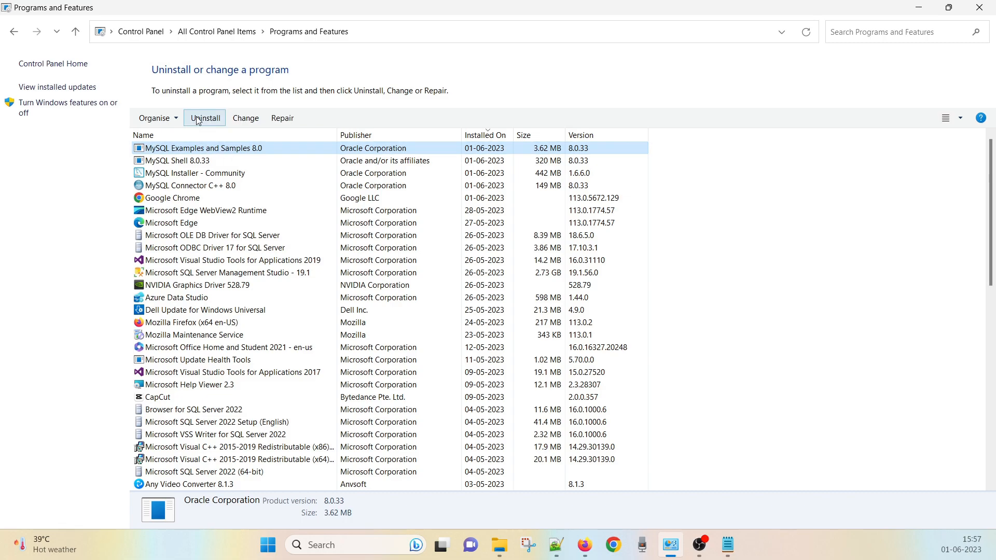
{"action": "left_click", "coordinate": [206, 118]}
{"action": "left_click", "coordinate": [558, 273]}
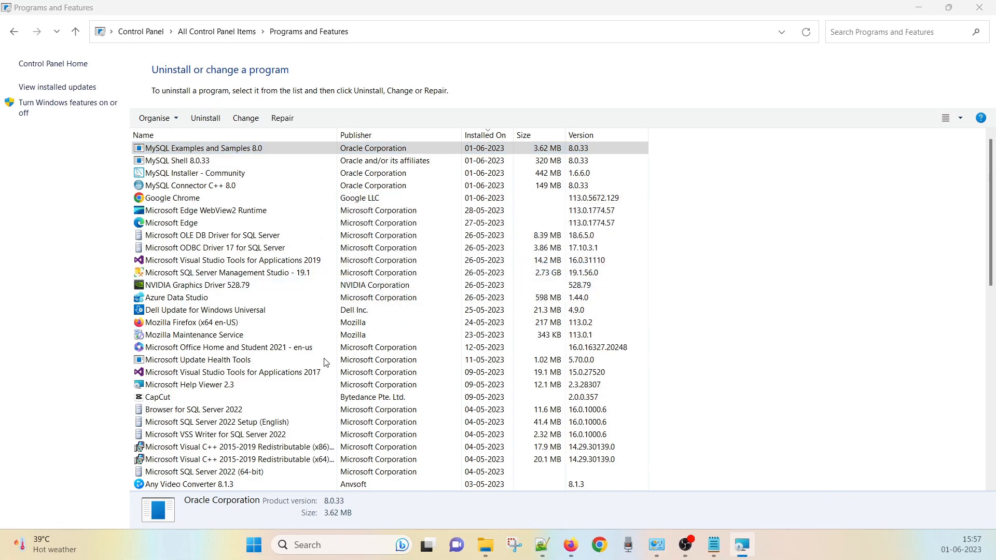
- Uninstall MySQL Shell 8.0.33 and MySQL Installer - Community, confirming each removal
{"action": "left_click", "coordinate": [176, 148]}
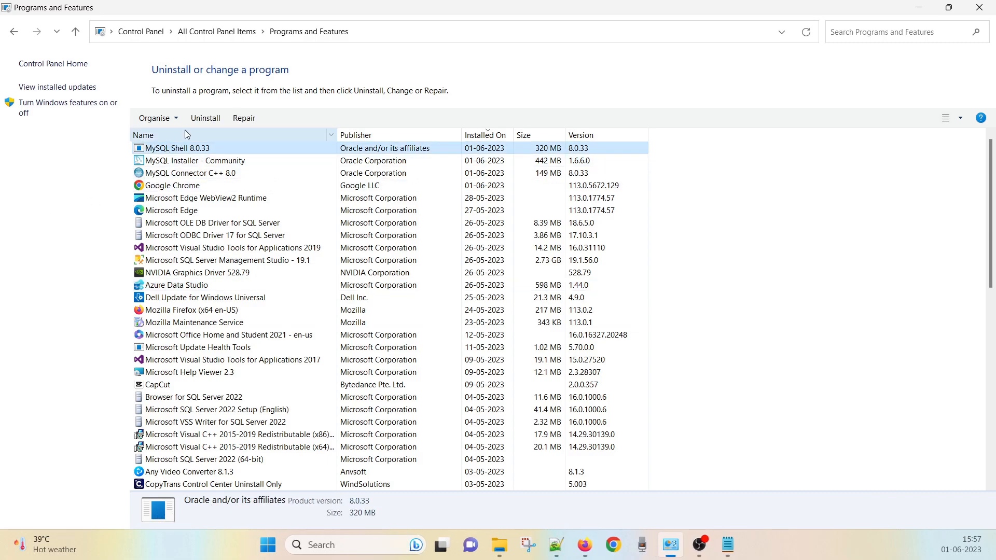
{"action": "left_click", "coordinate": [206, 117]}
{"action": "left_click", "coordinate": [566, 270]}
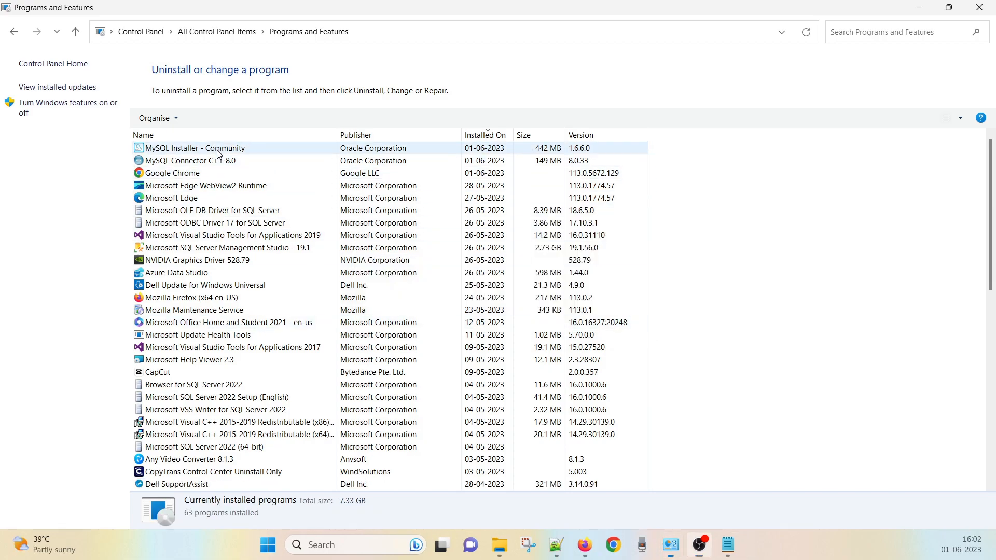
{"action": "left_click", "coordinate": [218, 151]}
{"action": "left_click", "coordinate": [206, 118]}
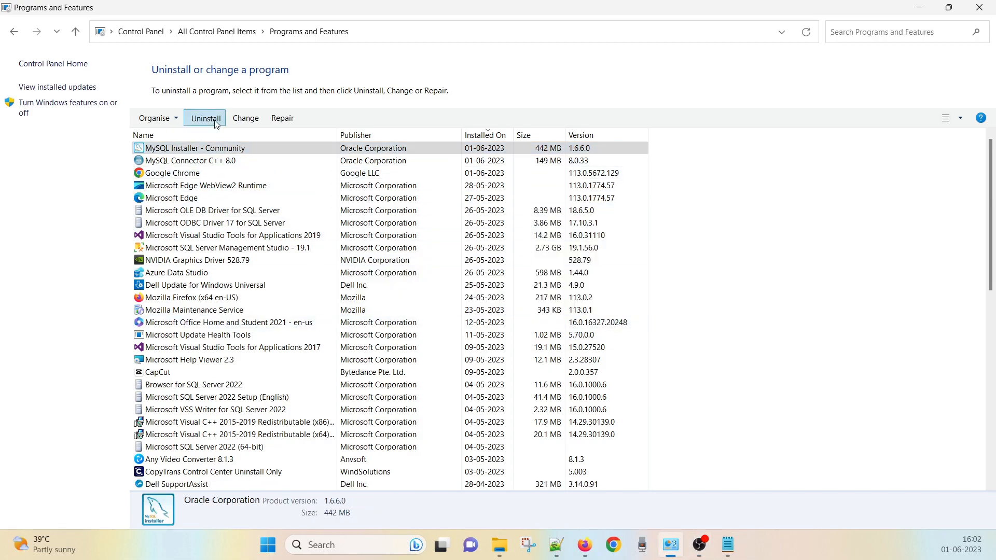
{"action": "left_click", "coordinate": [550, 270]}
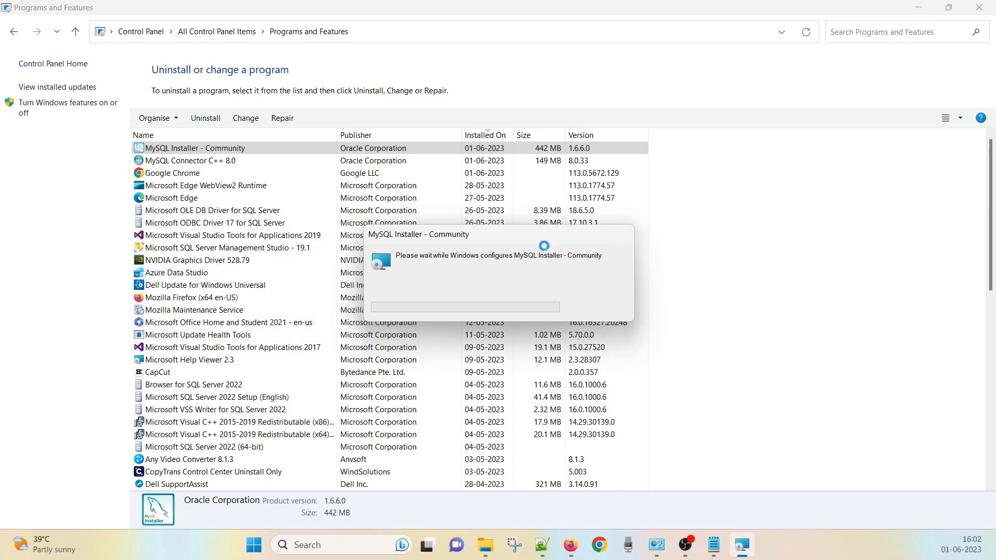
- Uninstall MySQL Connector C++ 8.0 and confirm the removal
{"action": "left_click", "coordinate": [167, 148]}
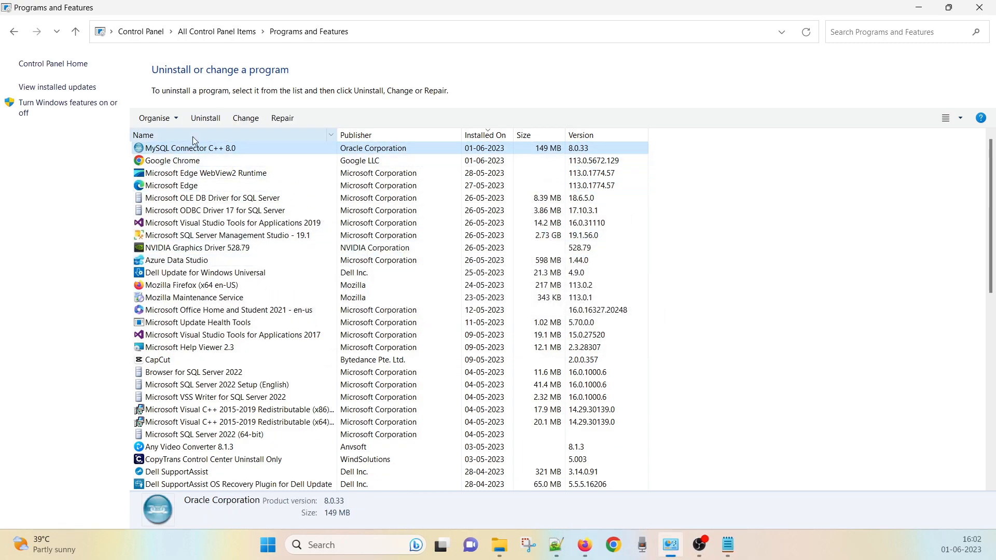
{"action": "left_click", "coordinate": [200, 119]}
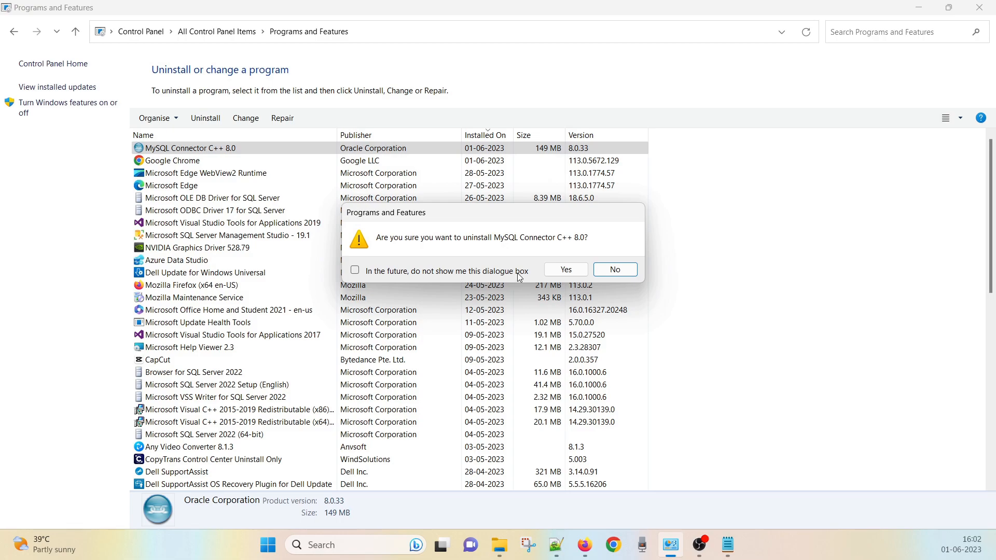
{"action": "left_click", "coordinate": [565, 271]}
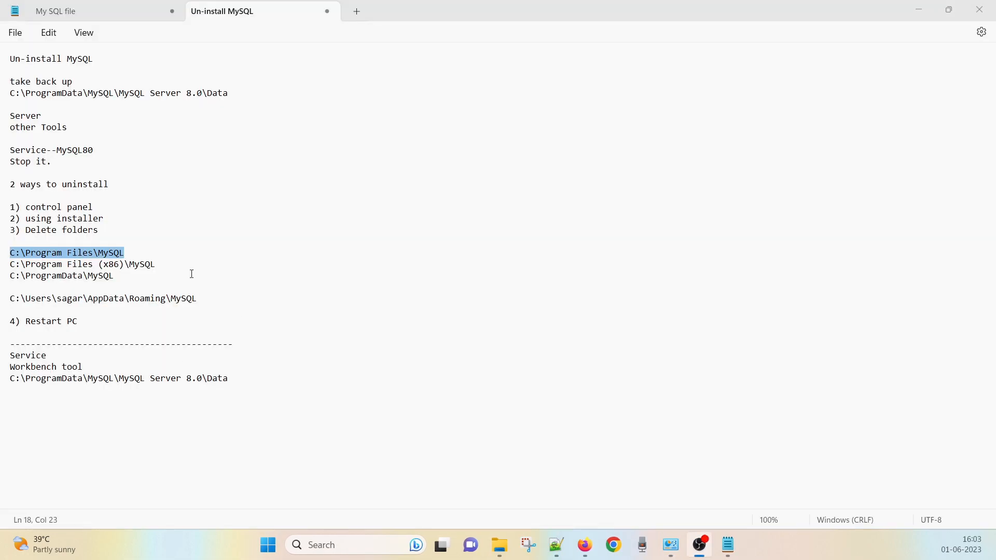
- Copy the folder path C:\Program Files\MySQL from the Un-install MySQL notes
{"action": "left_click_drag", "start_coordinate": [165, 258], "coordinate": [2, 245]}
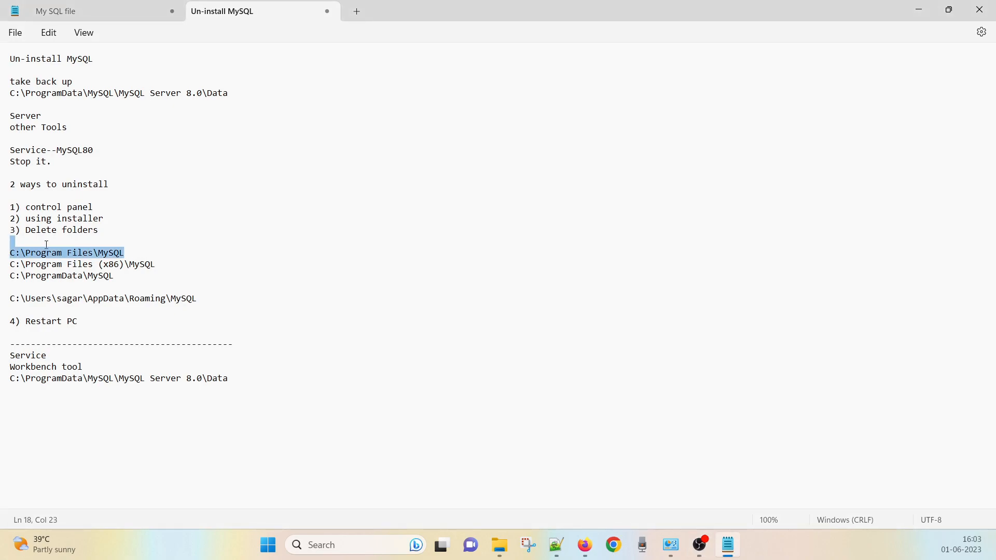
{"action": "left_click", "coordinate": [175, 258]}
{"action": "left_click_drag", "start_coordinate": [161, 246], "coordinate": [9, 263]}
{"action": "left_click", "coordinate": [110, 262]}
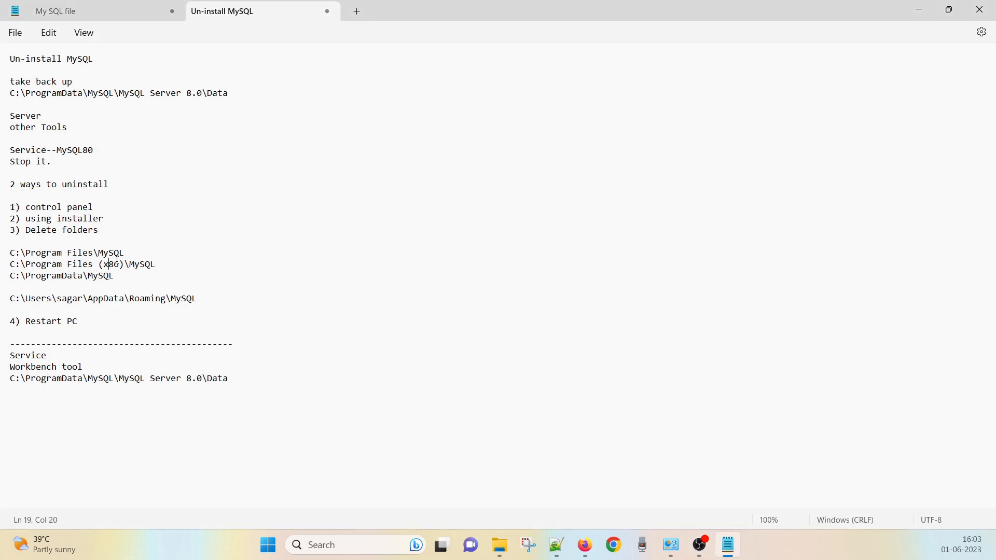
{"action": "left_click_drag", "start_coordinate": [140, 249], "coordinate": [8, 253]}
{"action": "key", "text": "ctrl+c"}
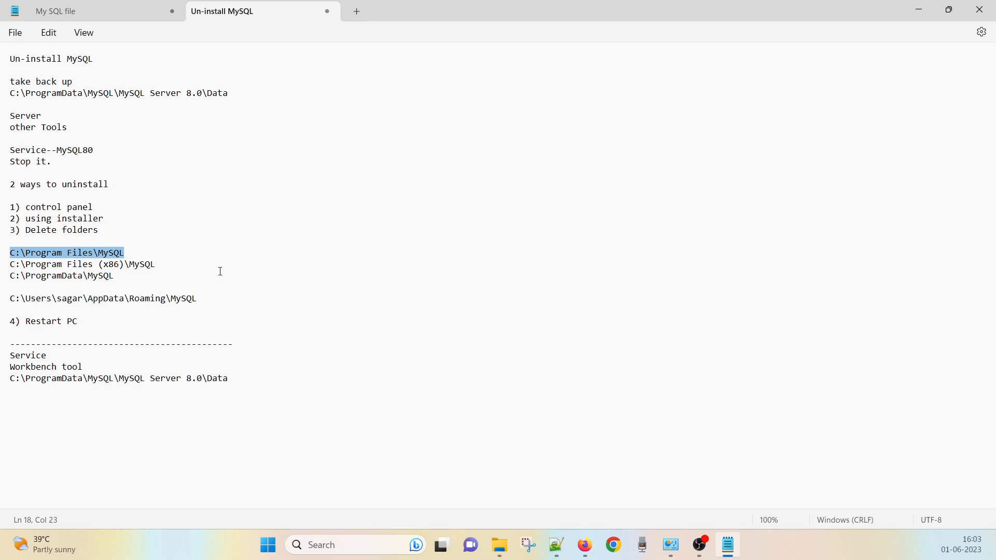
- Insert a blank line before the "Delete folders" heading in the notes and remove the heading's "3)" numbering
{"action": "left_click", "coordinate": [110, 215]}
{"action": "key", "text": "Return"}
{"action": "left_click_drag", "start_coordinate": [118, 205], "coordinate": [8, 207]}
{"action": "left_click_drag", "start_coordinate": [123, 220], "coordinate": [7, 207]}
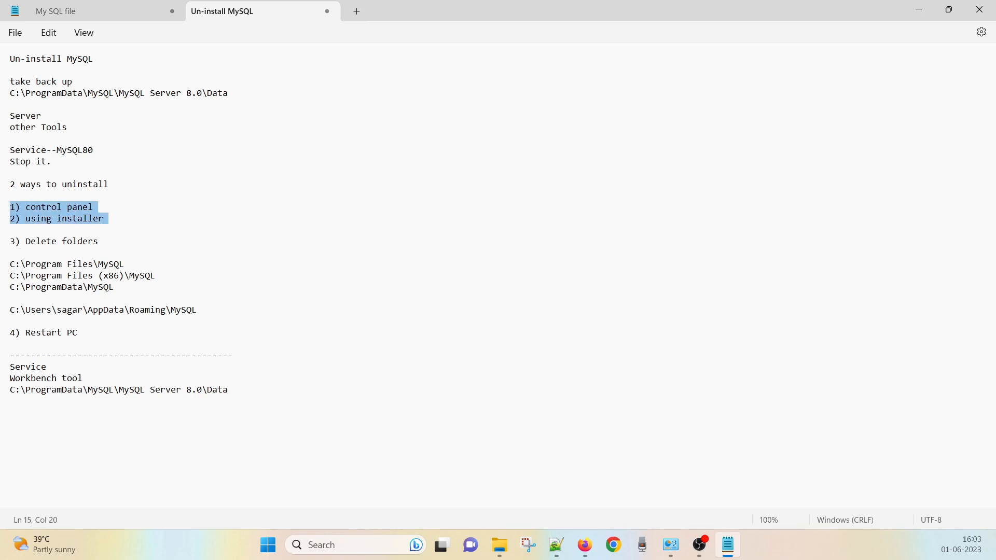
{"action": "left_click", "coordinate": [22, 242]}
{"action": "key", "text": "BackSpace"}
{"action": "key", "text": "BackSpace"}
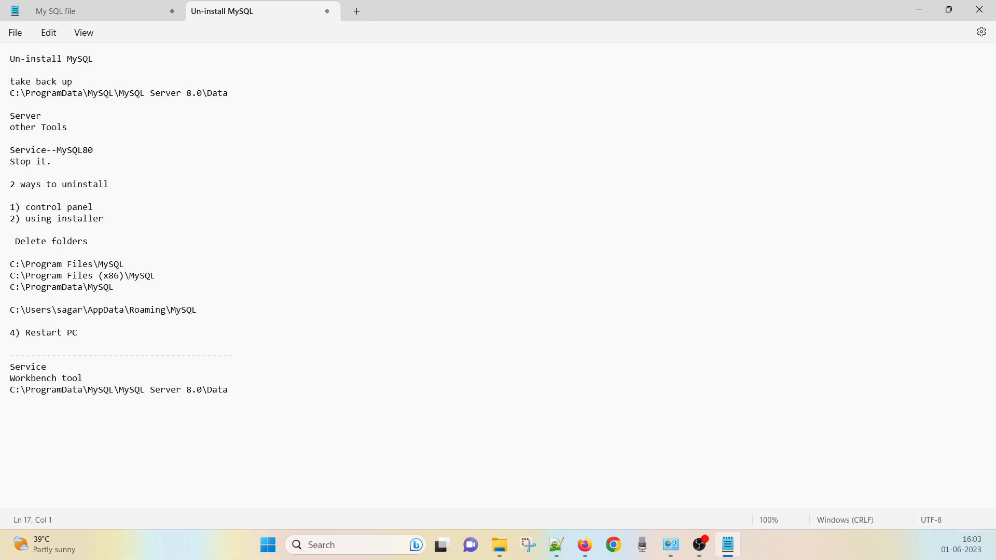
{"action": "left_click_drag", "start_coordinate": [18, 245], "coordinate": [134, 250]}
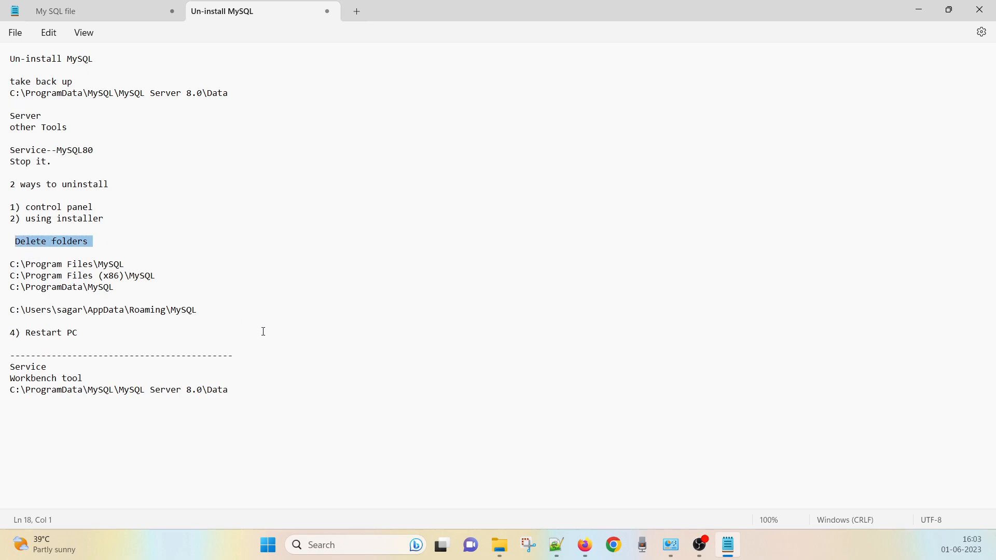
- Switch to File Explorer and open the copied folder path C:\Program Files\MySQL
{"action": "left_click", "coordinate": [517, 544]}
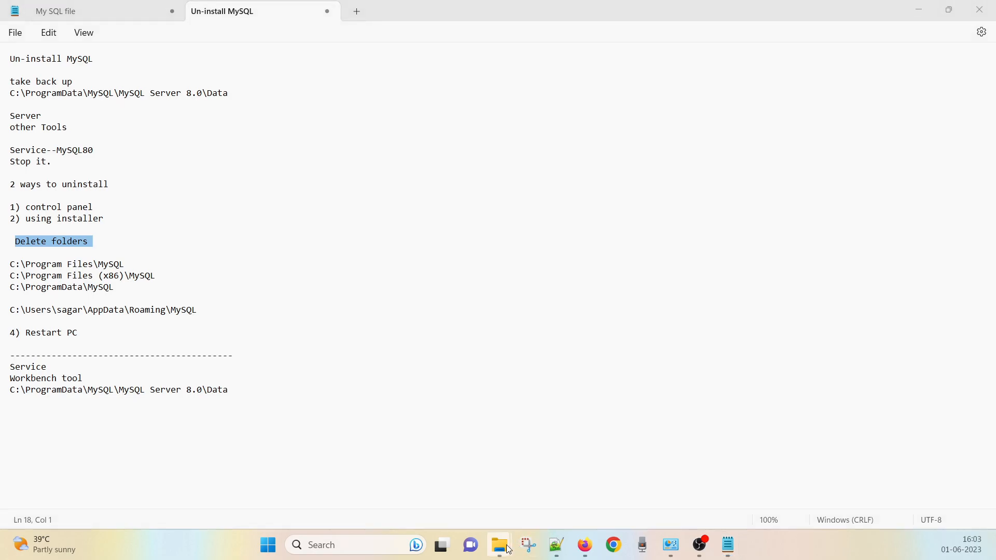
{"action": "mouse_move", "coordinate": [510, 550]}
{"action": "left_click", "coordinate": [574, 433]}
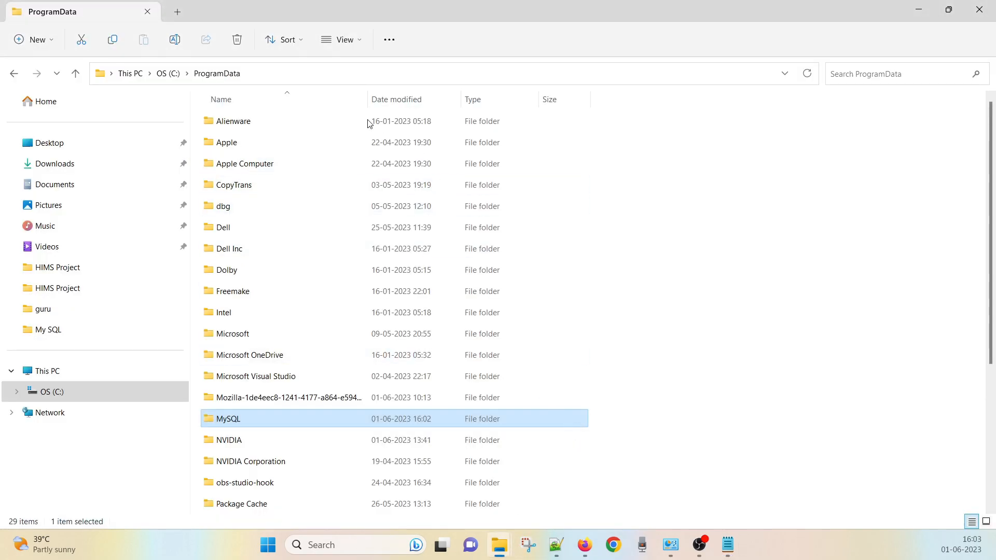
{"action": "key", "text": "Escape"}
{"action": "left_click", "coordinate": [363, 75]}
{"action": "key", "text": "ctrl+v"}
{"action": "key", "text": "ctrl+a"}
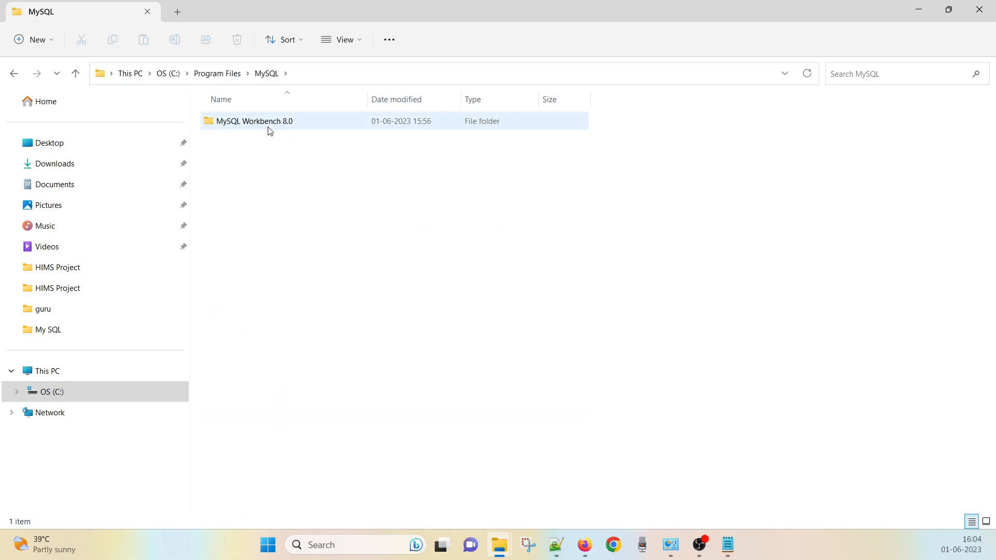
- Go up to Program Files and permanently delete the MySQL folder, confirming the deletion and granting administrator permission
{"action": "left_click", "coordinate": [270, 127]}
{"action": "left_click", "coordinate": [228, 74]}
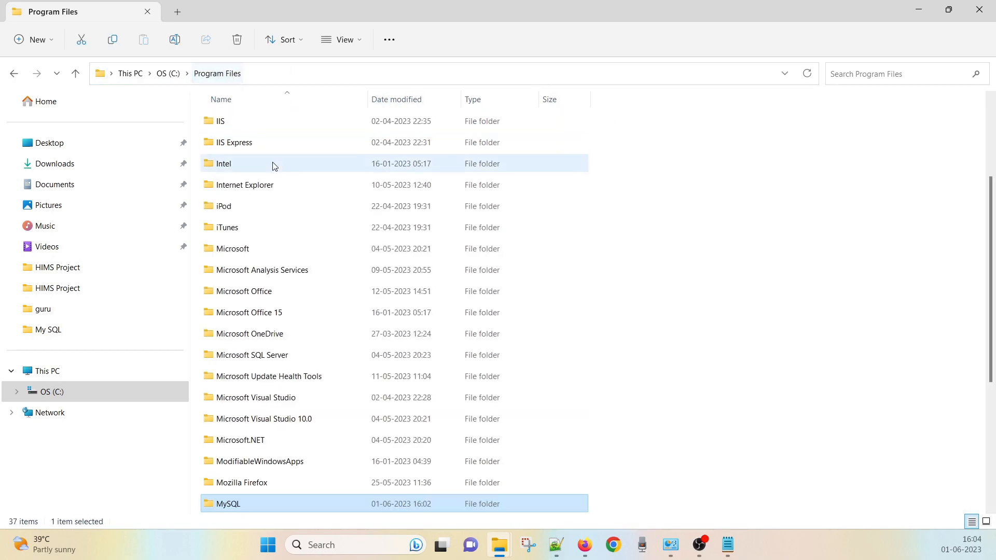
{"action": "key", "text": "shift+Delete"}
{"action": "key", "text": "Return"}
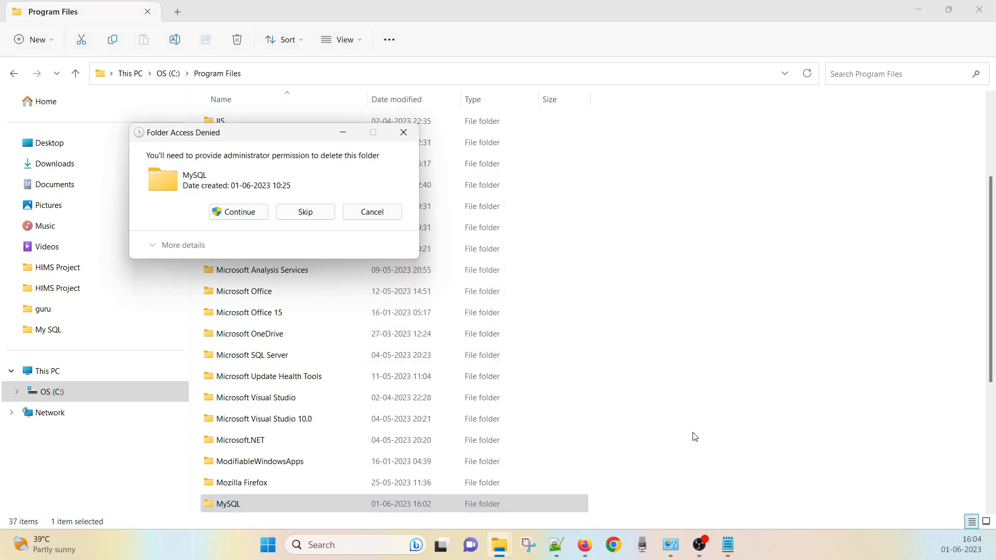
{"action": "left_click", "coordinate": [261, 214]}
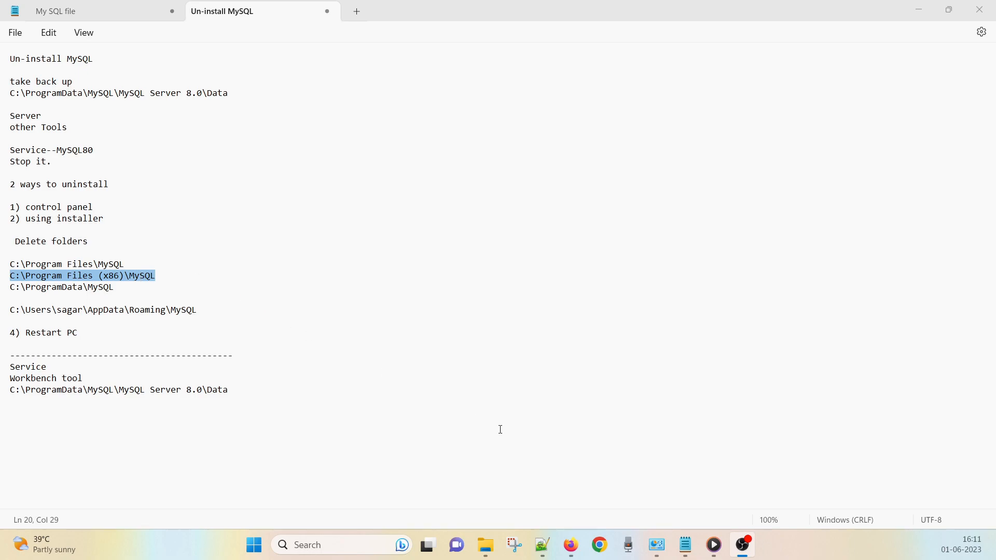
- Try to open C:\Program Files (x86)\MySQL in File Explorer to check for leftovers, then return to the notes
{"action": "left_click", "coordinate": [486, 545]}
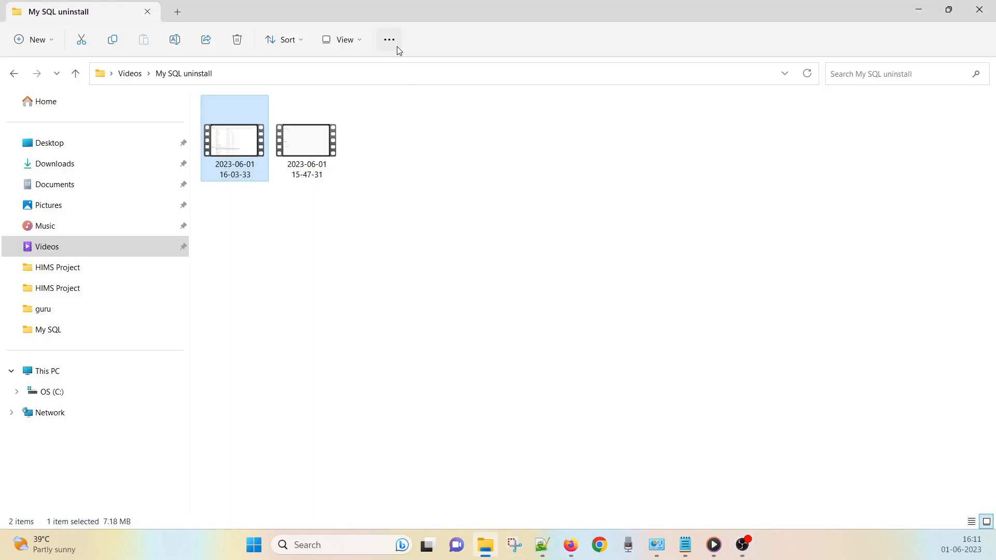
{"action": "left_click", "coordinate": [351, 79]}
{"action": "type", "text": "C:\\Program Files (x86)\\MySQL"}
{"action": "key", "text": "Return"}
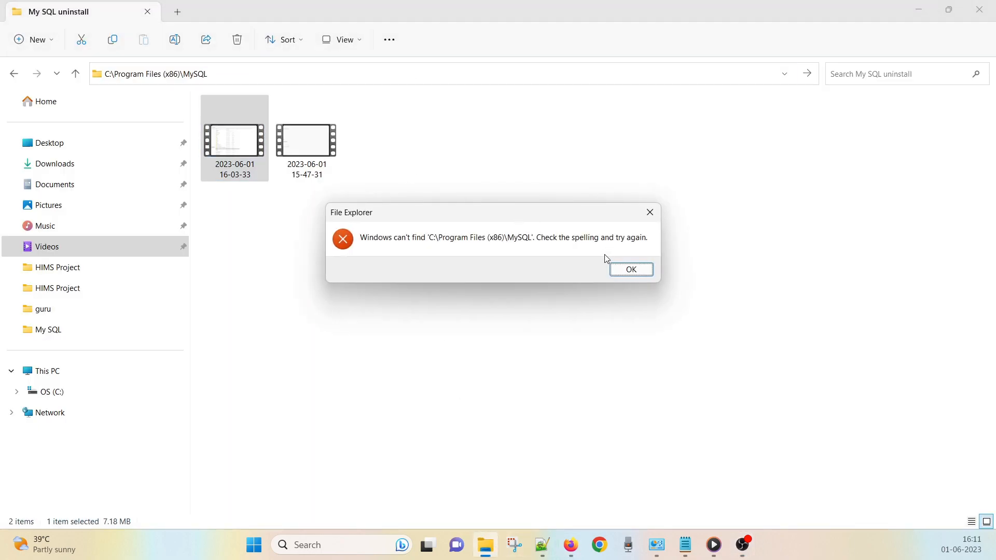
{"action": "left_click", "coordinate": [631, 270]}
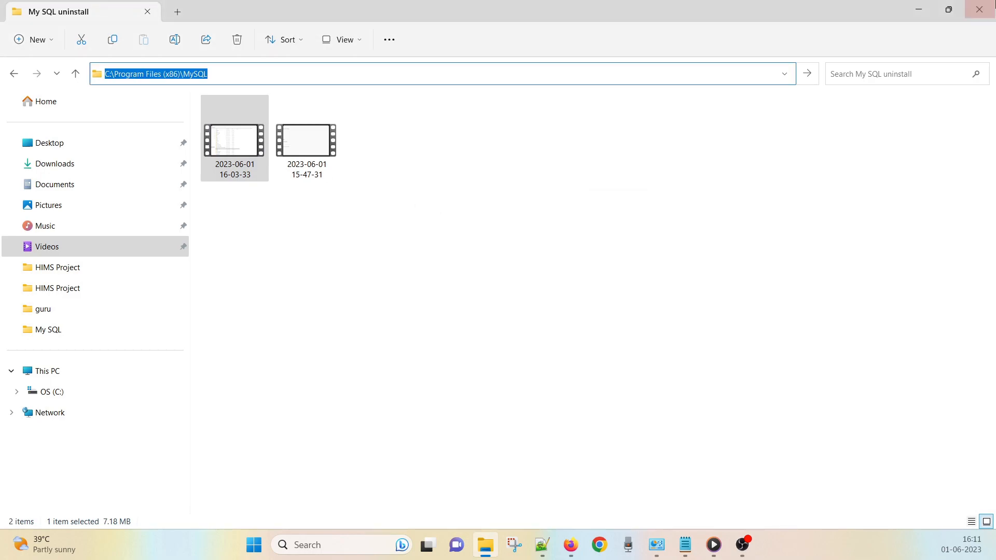
{"action": "left_click", "coordinate": [918, 9]}
- Copy the path C:\ProgramData\MySQL from the notes and try to open it in File Explorer
{"action": "left_click_drag", "start_coordinate": [114, 287], "coordinate": [6, 288]}
{"action": "key", "text": "ctrl+c"}
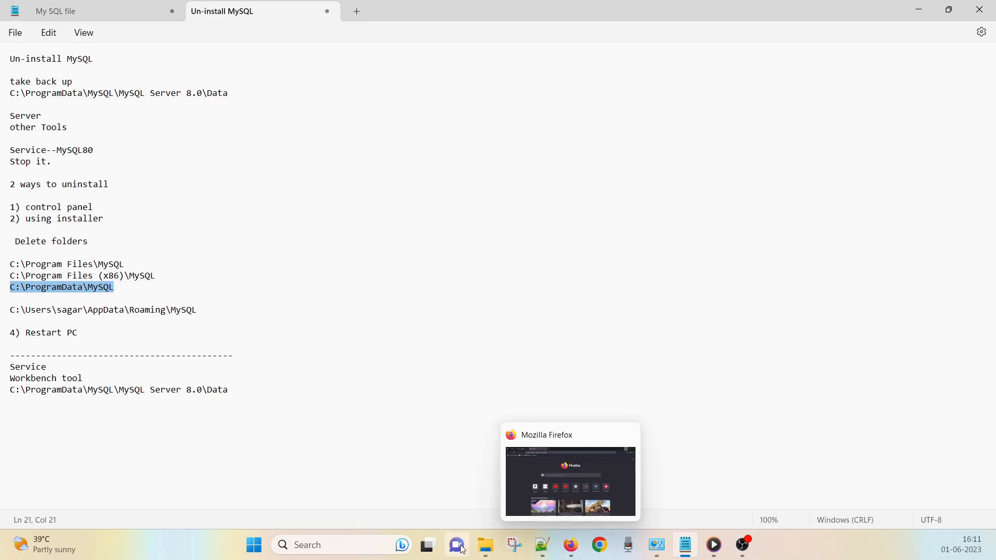
{"action": "left_click", "coordinate": [486, 545]}
{"action": "left_click", "coordinate": [326, 78]}
{"action": "key", "text": "ctrl+v"}
{"action": "key", "text": "Return"}
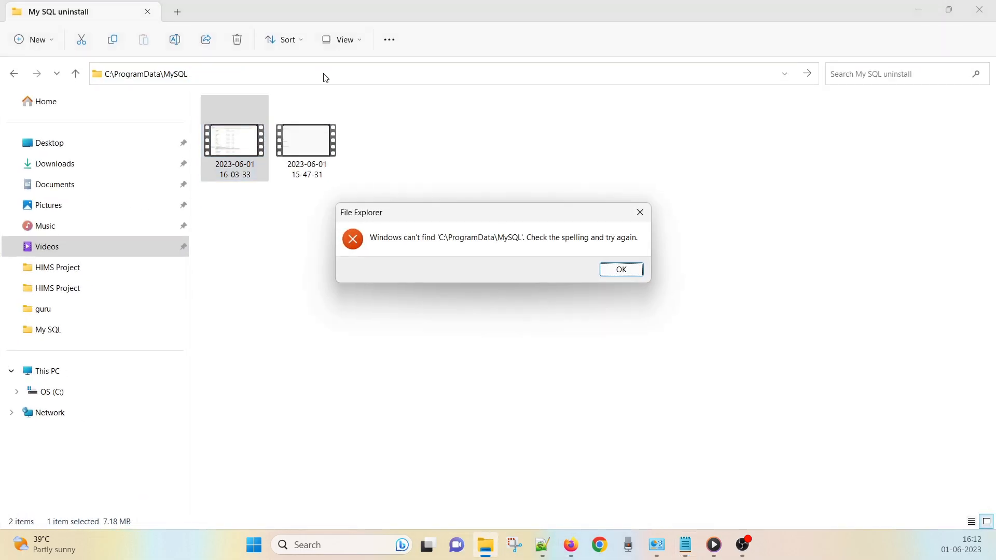
{"action": "left_click", "coordinate": [621, 270]}
- Open C:\ProgramData, look through its folders for a leftover MySQL folder, and close the window
{"action": "left_click_drag", "start_coordinate": [194, 73], "coordinate": [164, 74]}
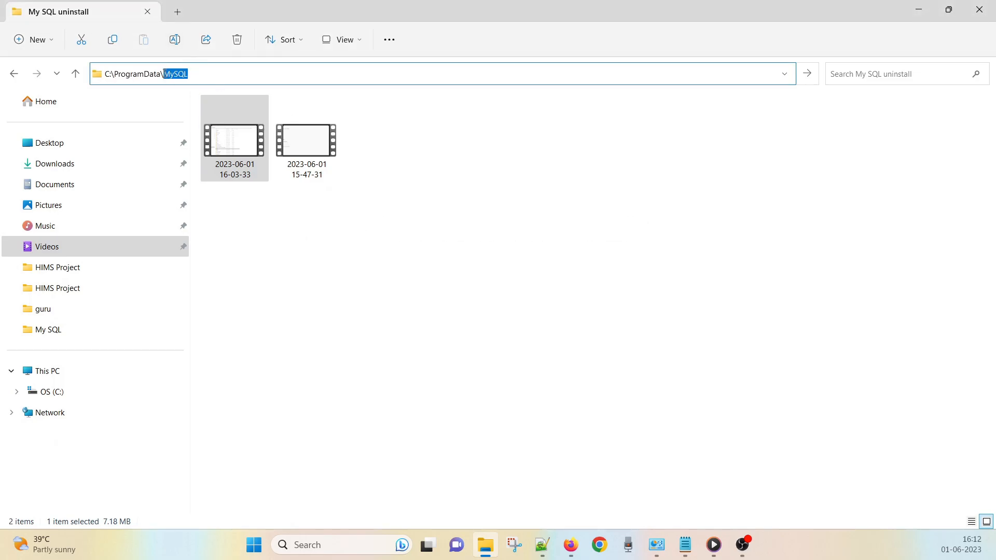
{"action": "key", "text": "BackSpace"}
{"action": "key", "text": "Return"}
{"action": "scroll", "coordinate": [411, 392], "scroll_direction": "down", "scroll_amount": 3}
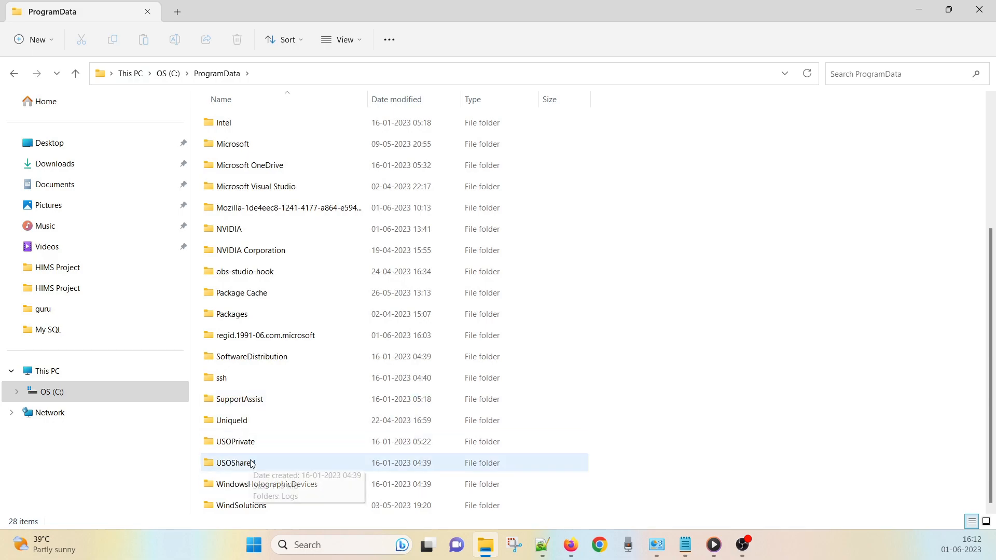
{"action": "scroll", "coordinate": [272, 319], "scroll_direction": "up", "scroll_amount": 3}
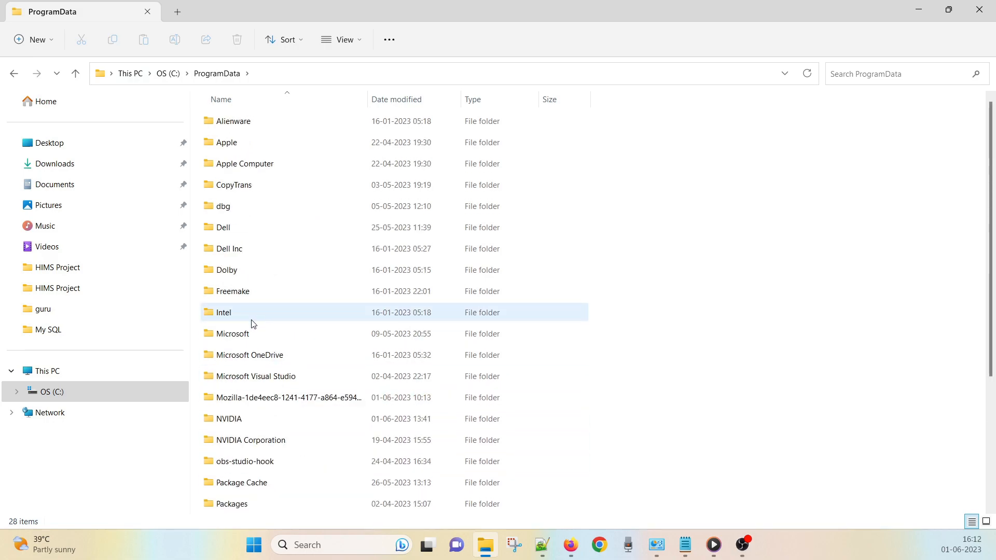
{"action": "left_click", "coordinate": [988, 11]}
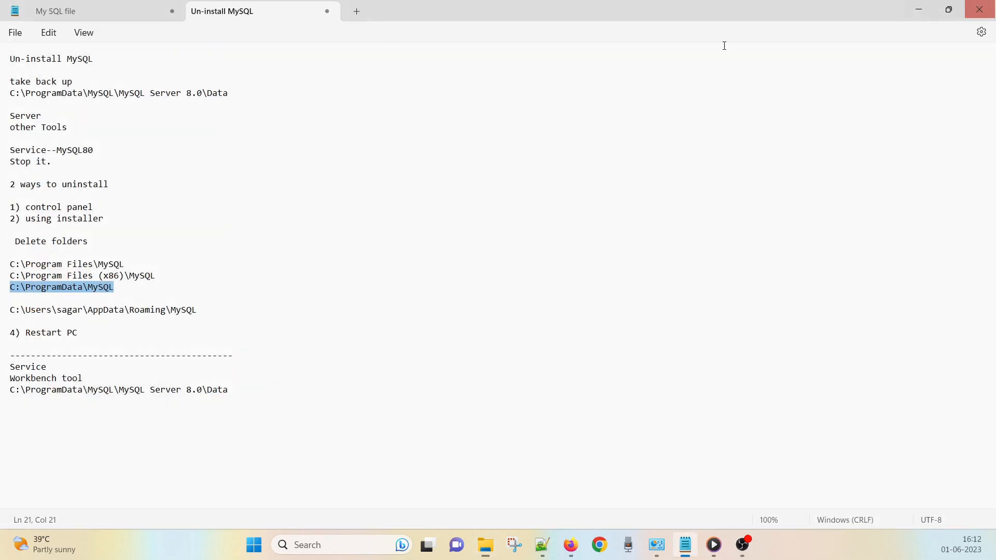
- Copy the user profile's AppData\Roaming\MySQL path from the notes and try to open it in File Explorer
{"action": "left_click_drag", "start_coordinate": [200, 312], "coordinate": [2, 315]}
{"action": "key", "text": "ctrl+c"}
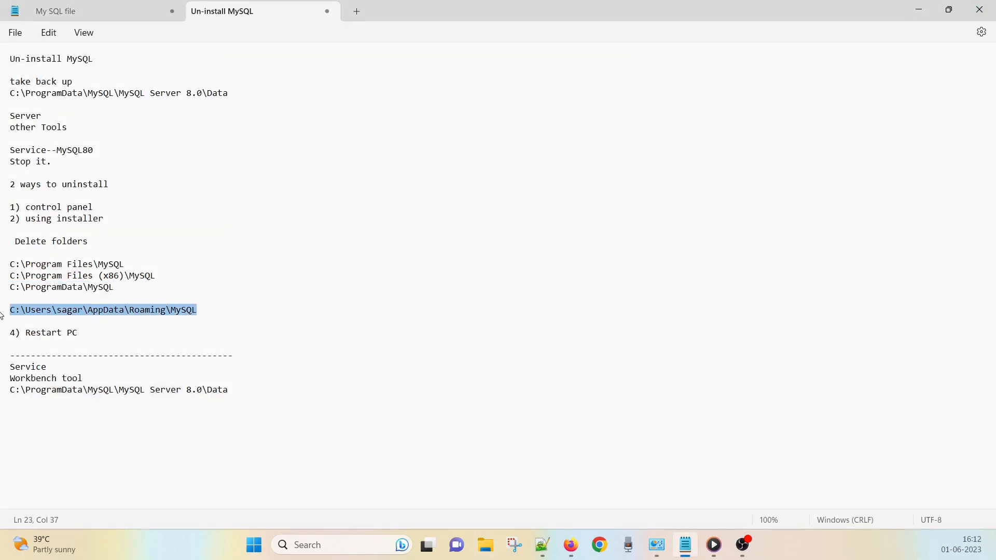
{"action": "double_click", "coordinate": [61, 311]}
{"action": "left_click", "coordinate": [490, 551]}
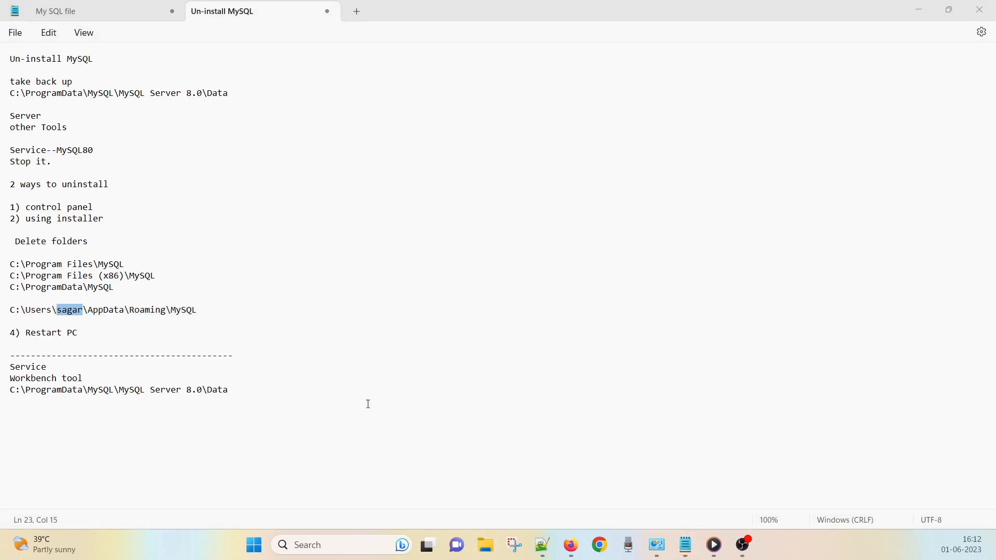
{"action": "left_click", "coordinate": [253, 76]}
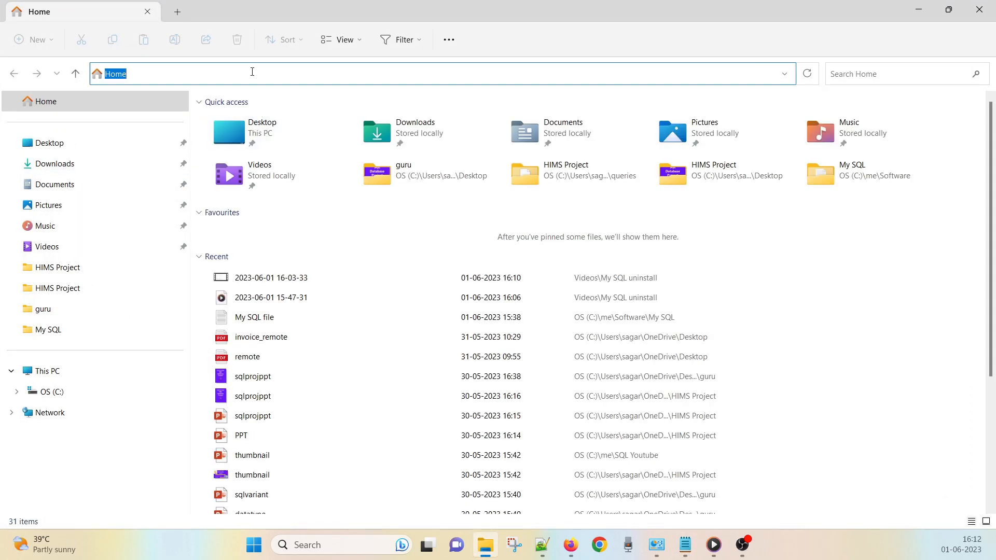
{"action": "key", "text": "ctrl+v"}
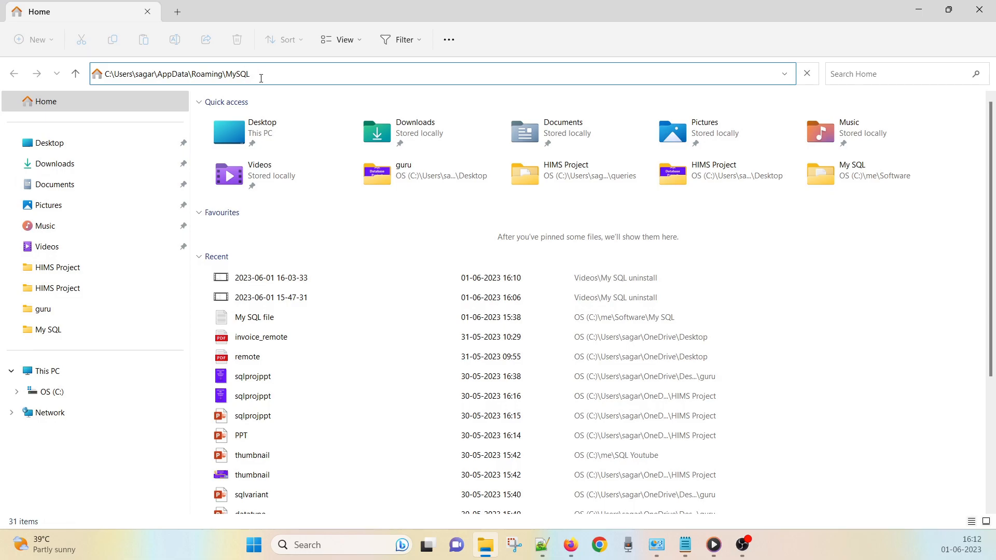
{"action": "key", "text": "Return"}
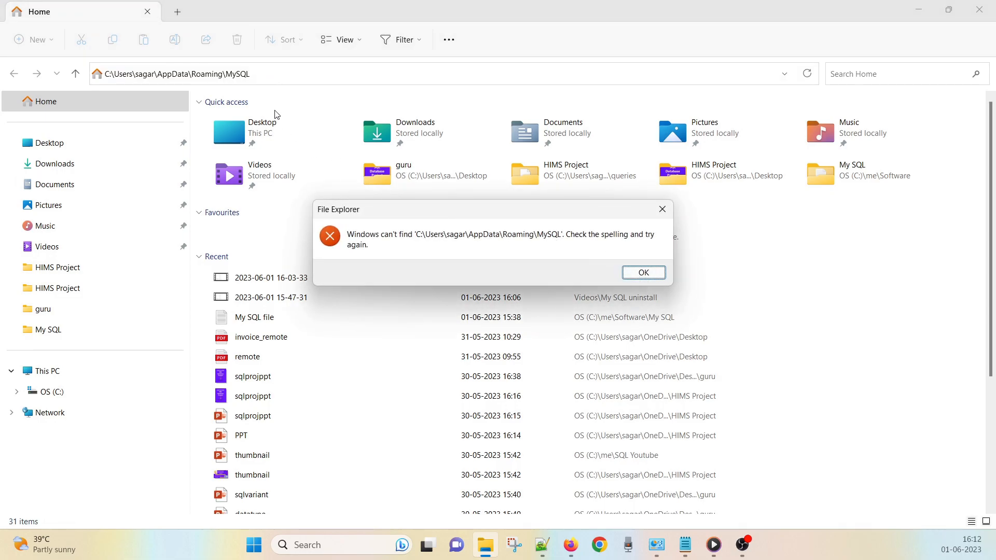
{"action": "left_click", "coordinate": [650, 272]}
- Open the parent AppData\Roaming folder, check it for a leftover MySQL folder, and return to the "Restart PC" line in the notes
{"action": "left_click_drag", "start_coordinate": [251, 75], "coordinate": [228, 74]}
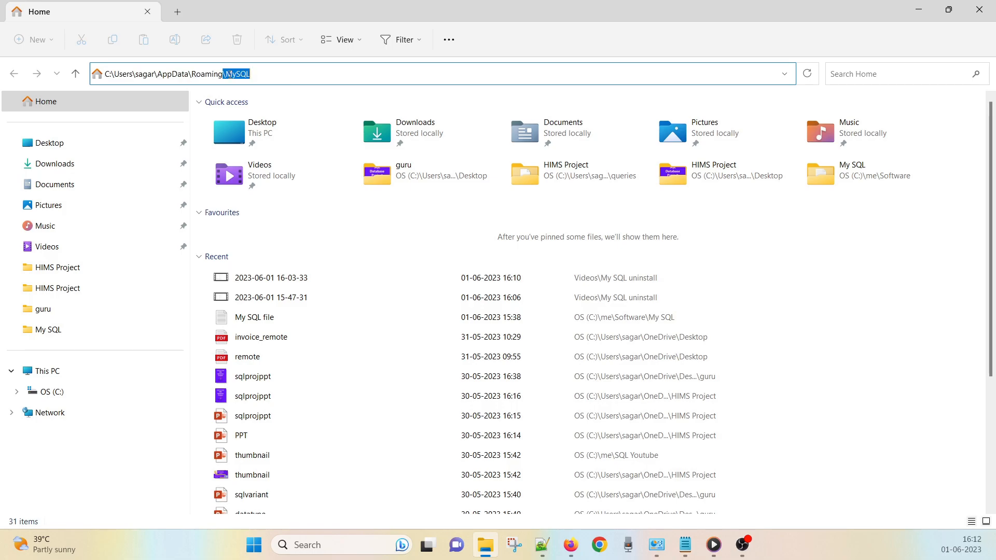
{"action": "key", "text": "BackSpace"}
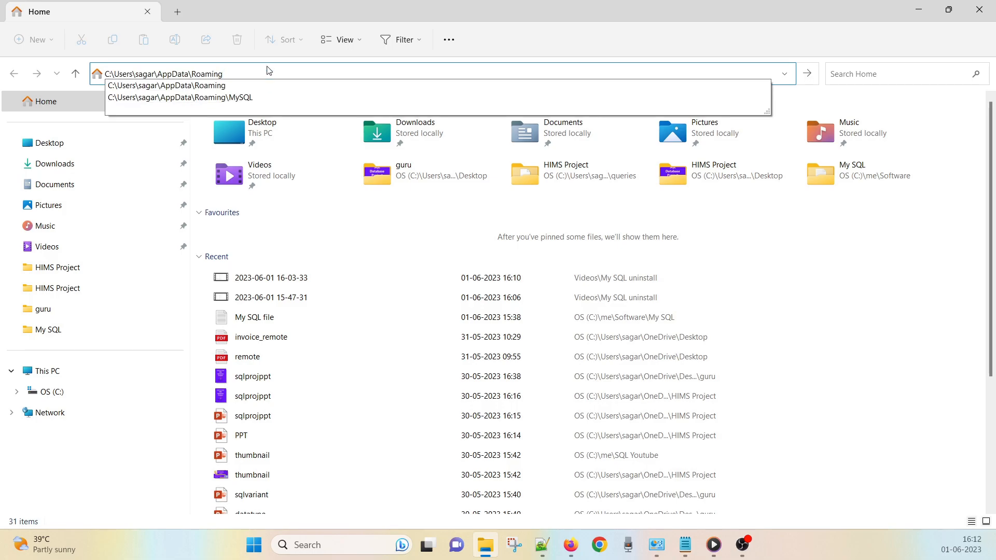
{"action": "type", "text": "\\"}
{"action": "key", "text": "Return"}
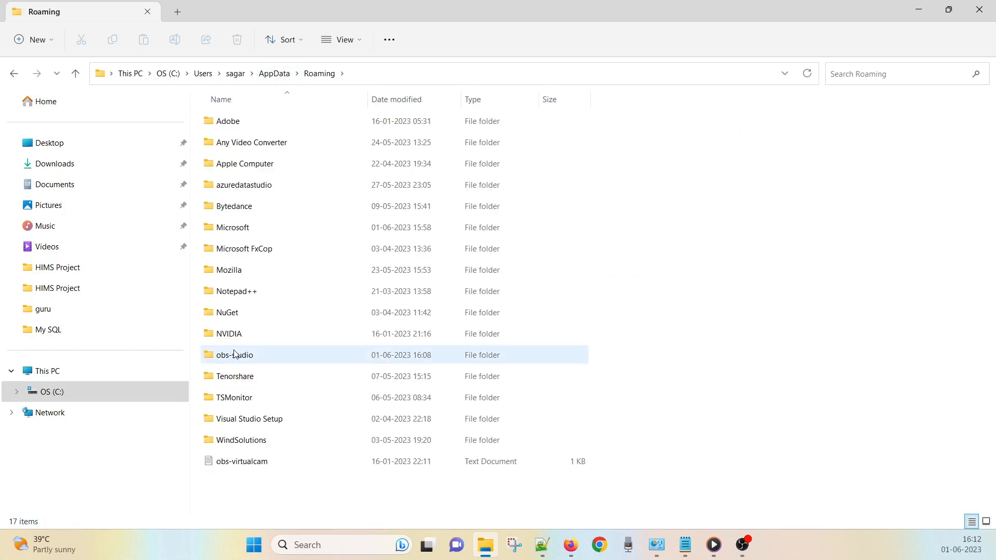
{"action": "left_click", "coordinate": [224, 290]}
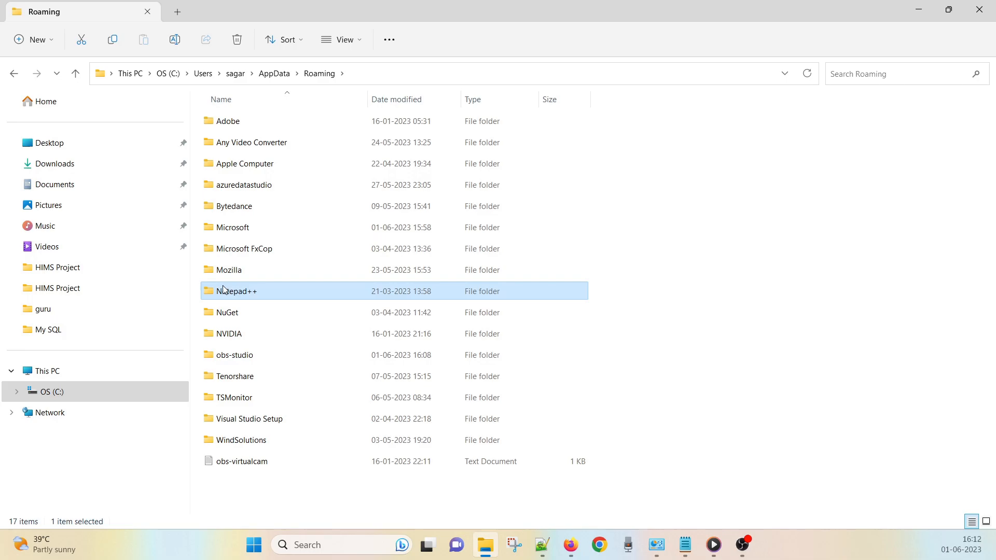
{"action": "left_click", "coordinate": [224, 274]}
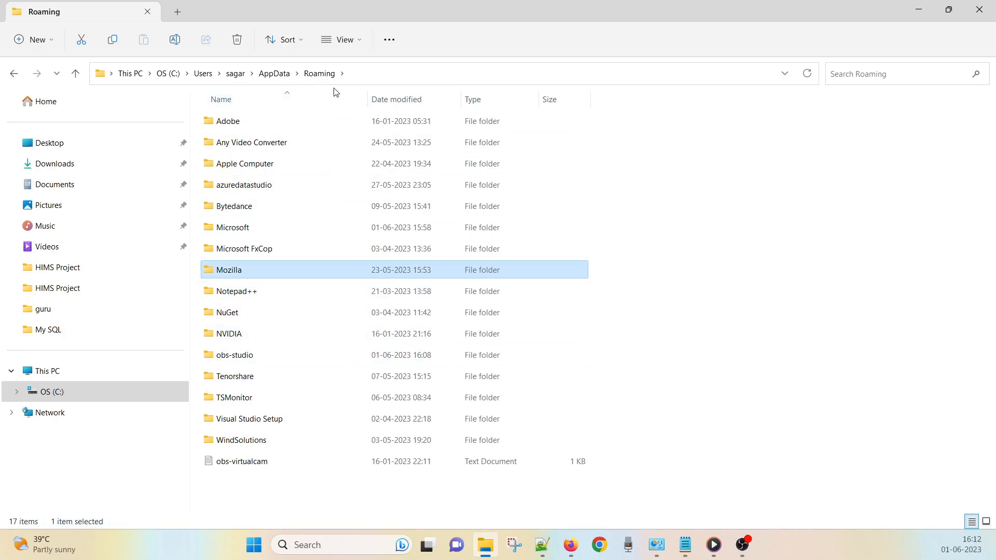
{"action": "key", "text": "alt+Tab"}
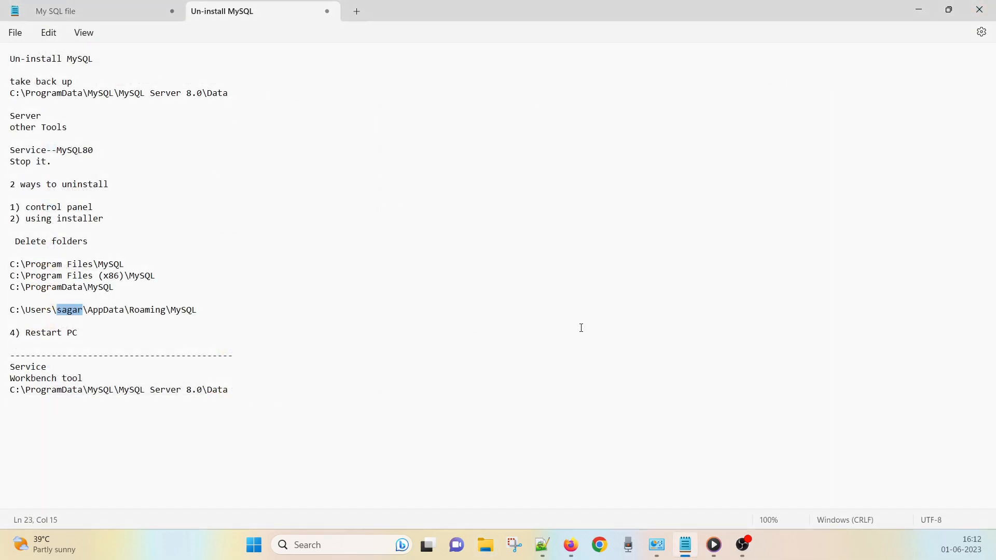
{"action": "left_click_drag", "start_coordinate": [87, 336], "coordinate": [23, 331]}
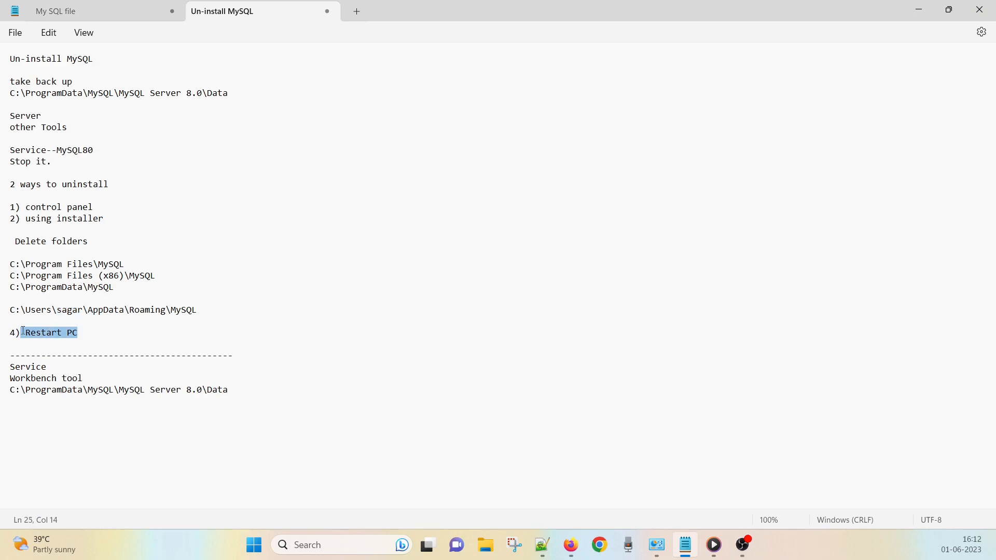